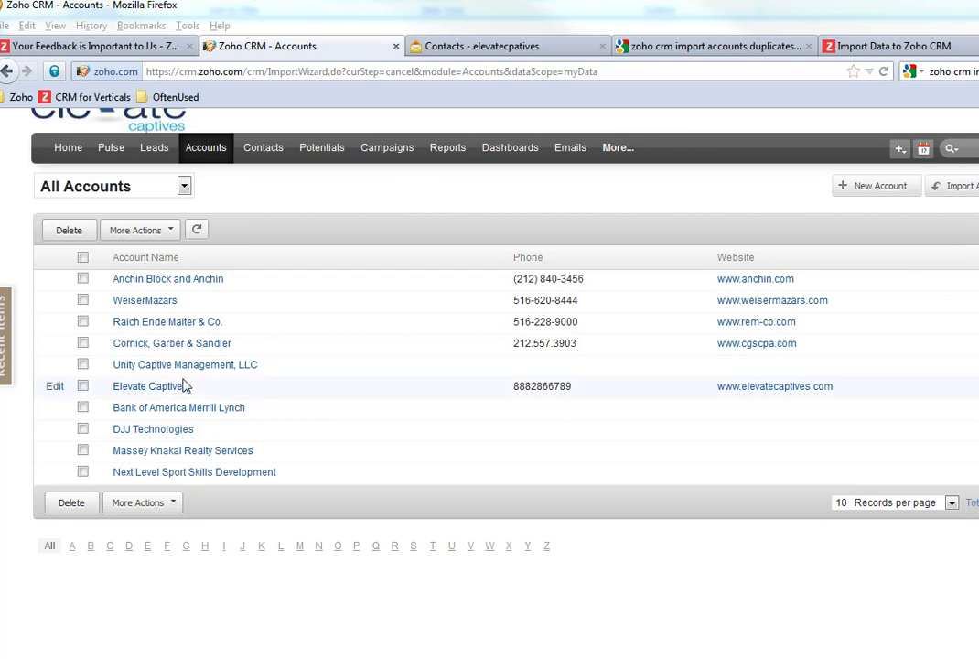
Step: Compare the Company Name entries in the Excel sheet behind the browser with the account names in the All Accounts list
{"action": "left_click_drag", "start_coordinate": [289, 22], "coordinate": [616, 227]}
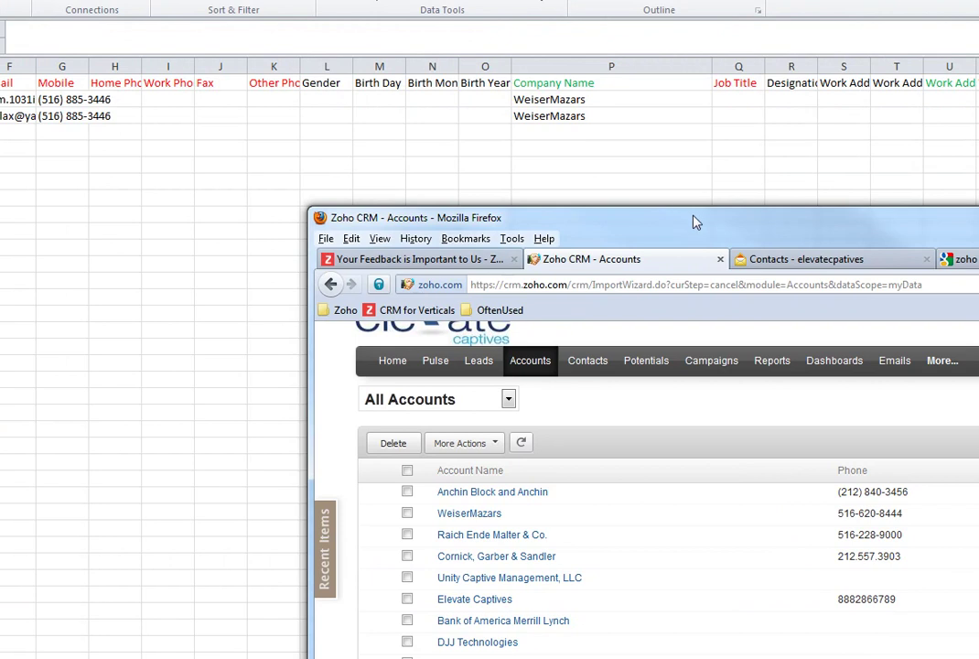
{"action": "left_click_drag", "start_coordinate": [695, 221], "coordinate": [400, 29]}
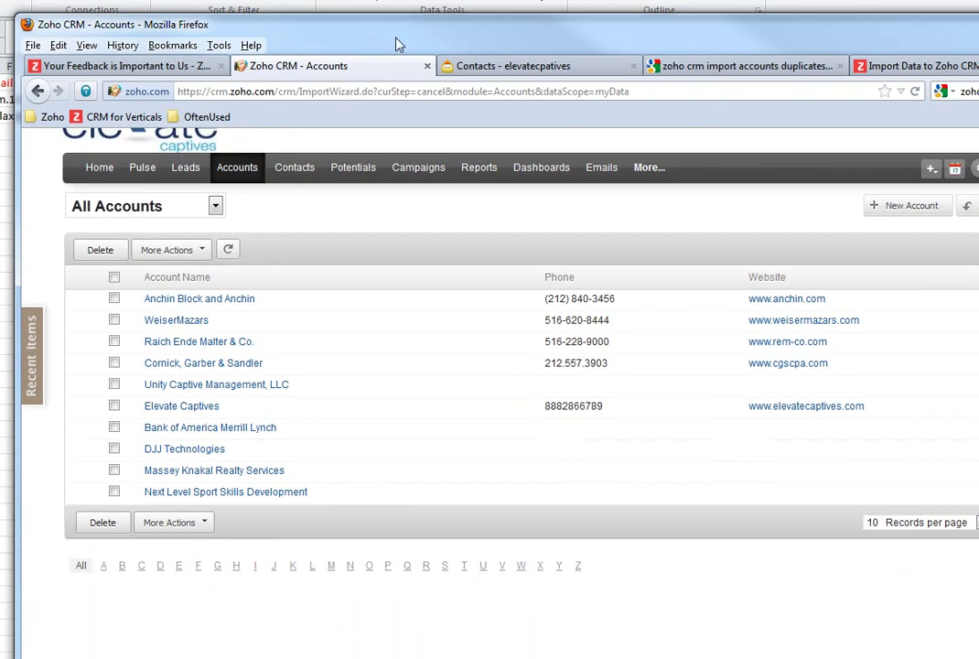
{"action": "left_click_drag", "start_coordinate": [400, 41], "coordinate": [557, 209]}
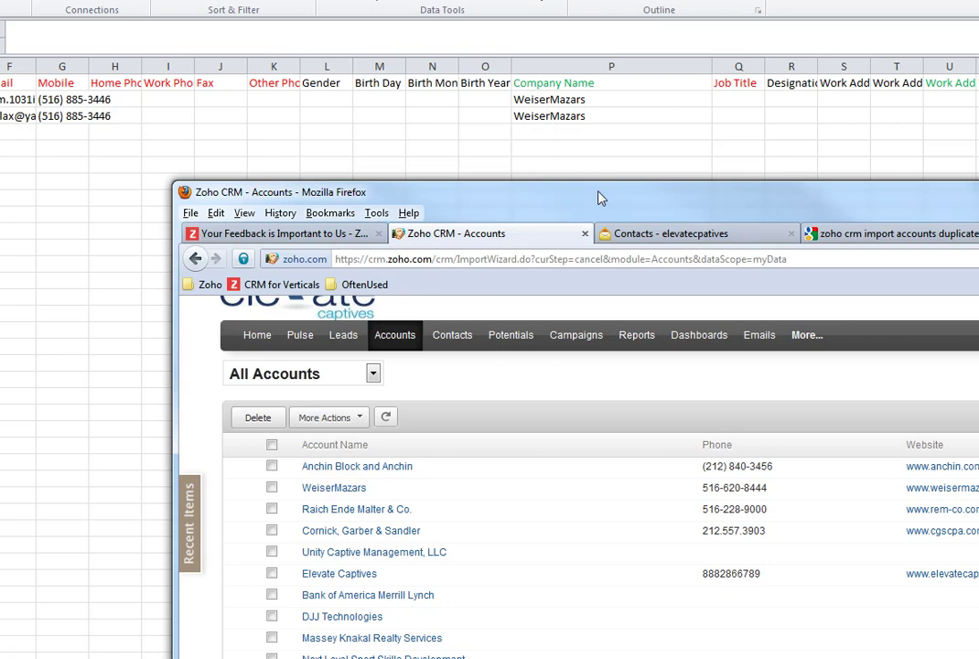
{"action": "left_click_drag", "start_coordinate": [598, 196], "coordinate": [615, 149]}
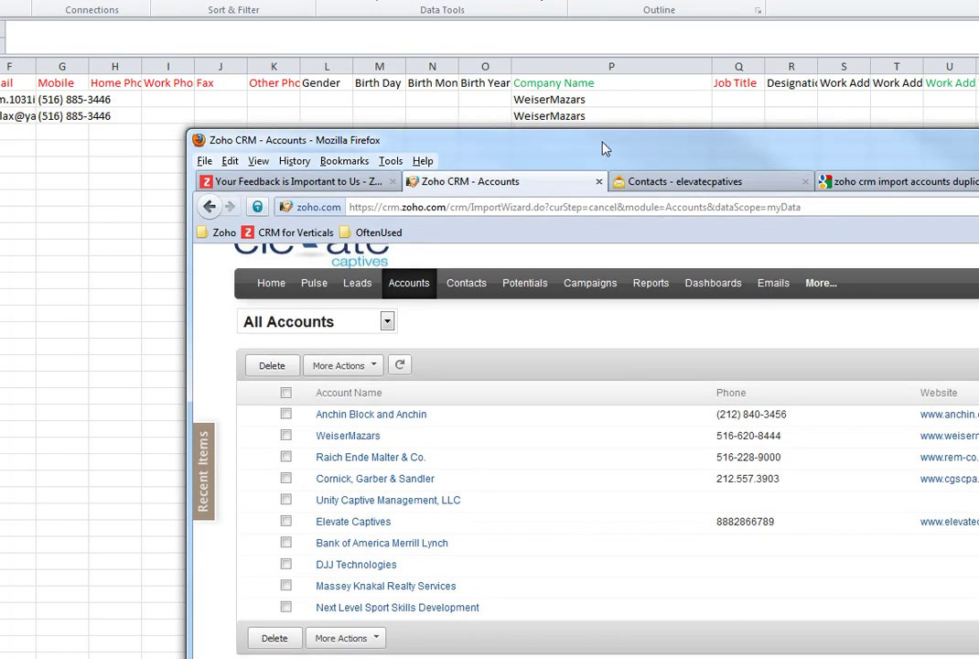
{"action": "left_click_drag", "start_coordinate": [604, 148], "coordinate": [585, 109]}
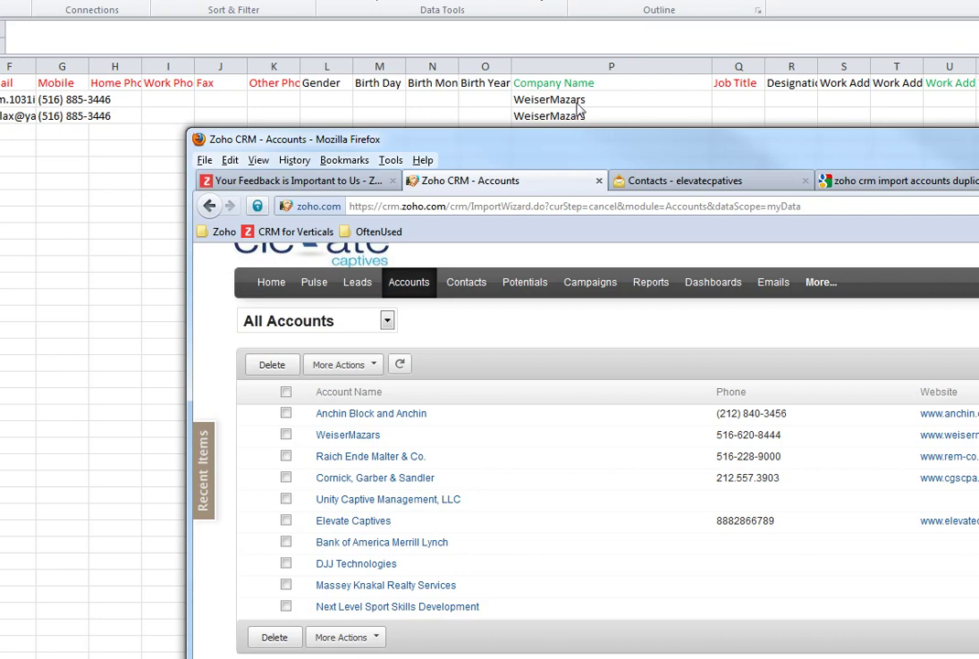
Step: Set up an import of My Accounts from testingSameCampanyNameInXls with duplicate records set to Skip, and proceed to field mapping
{"action": "left_click_drag", "start_coordinate": [568, 147], "coordinate": [309, 0]}
{"action": "left_click", "coordinate": [895, 170]}
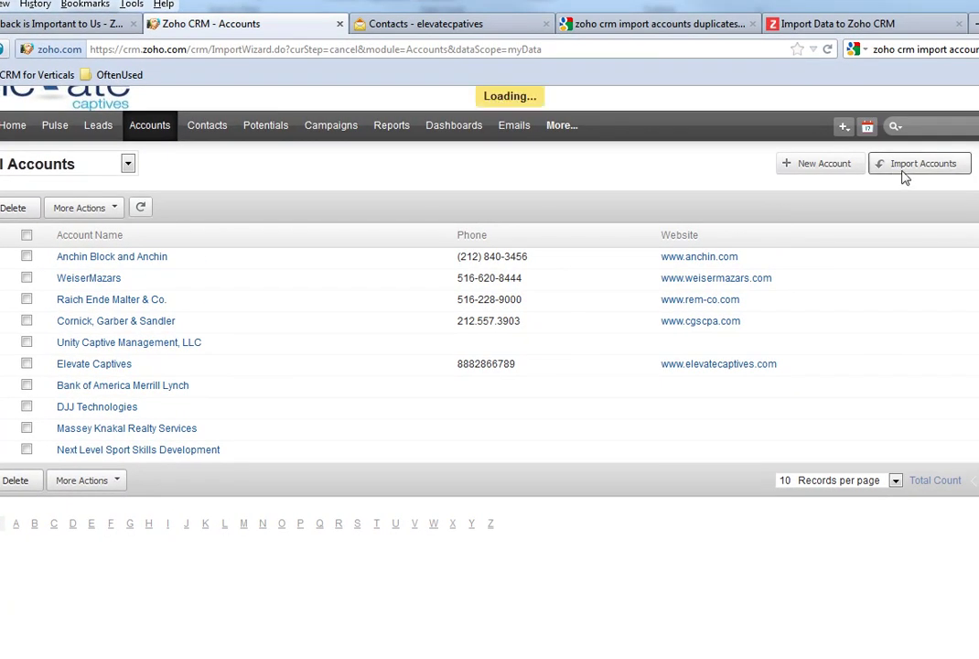
{"action": "left_click_drag", "start_coordinate": [584, 15], "coordinate": [808, 18]}
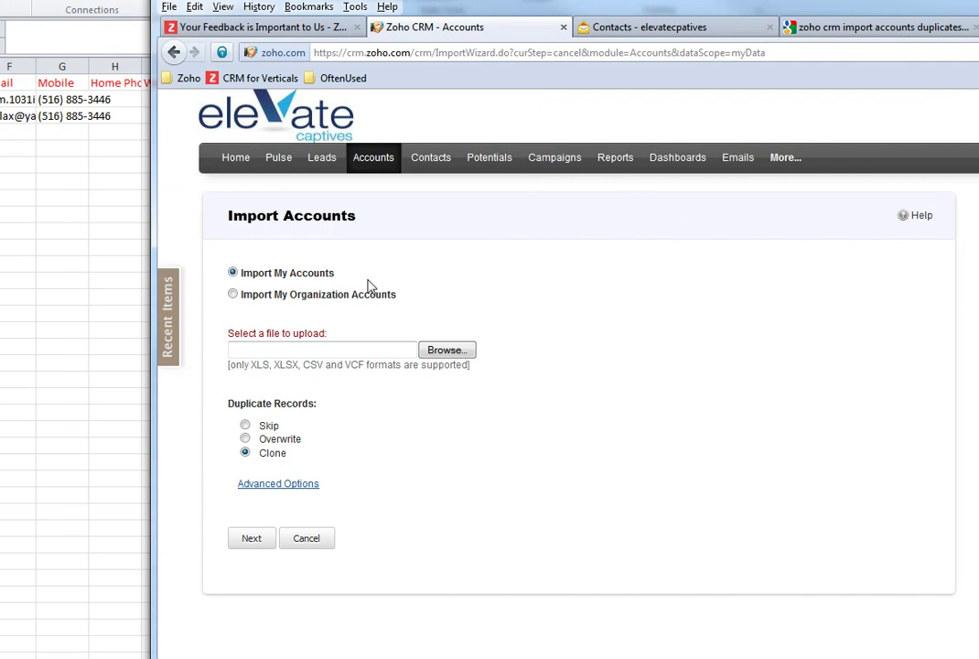
{"action": "left_click", "coordinate": [447, 349]}
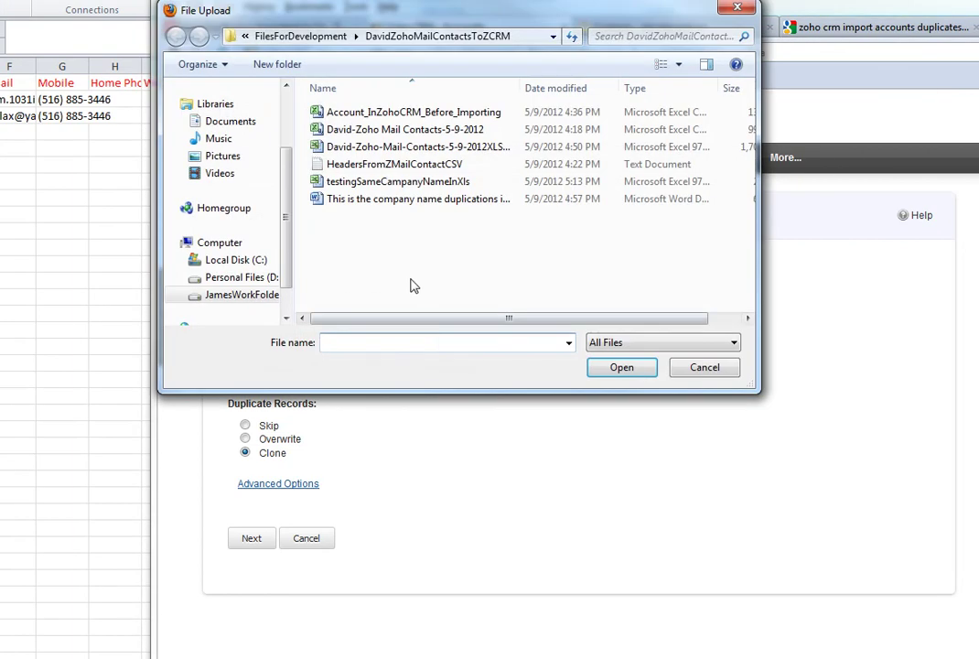
{"action": "double_click", "coordinate": [376, 182]}
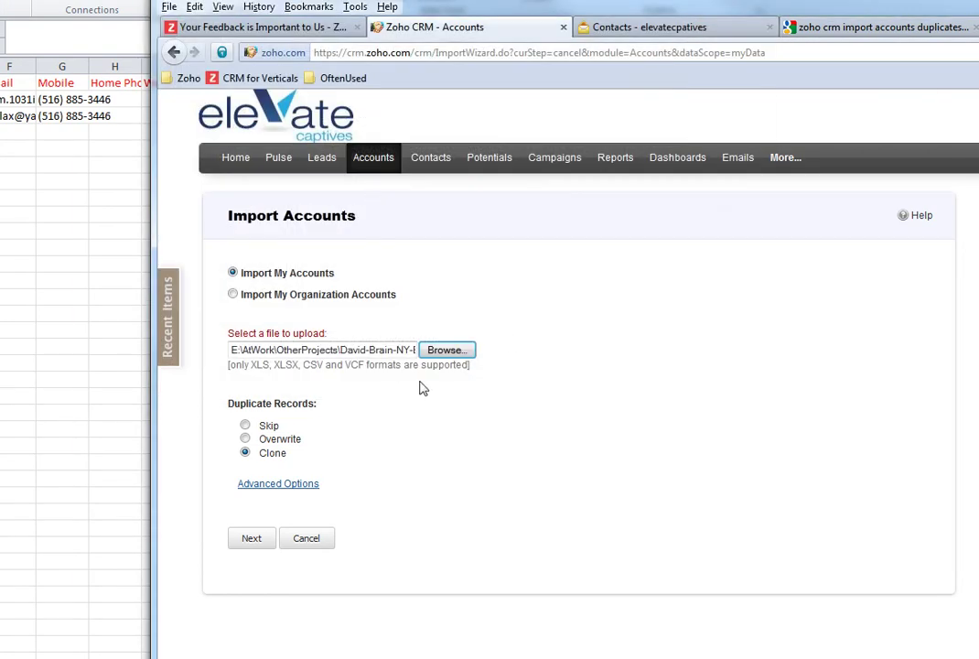
{"action": "left_click", "coordinate": [244, 426]}
{"action": "left_click", "coordinate": [251, 539]}
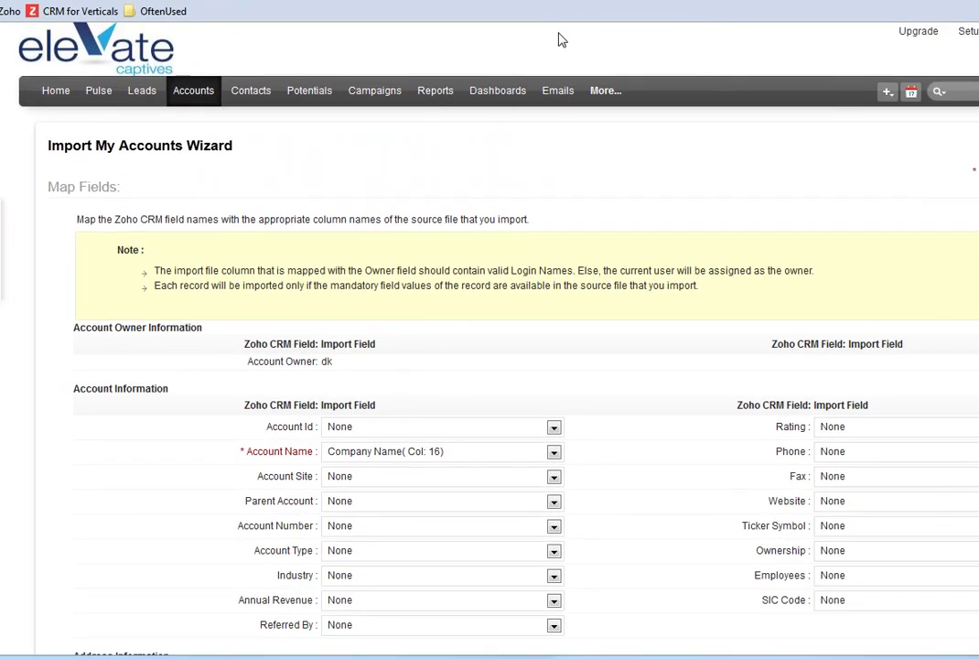
Step: Check the import field mapping and accept it with Account Name mapped to Company Name (Col: 16)
{"action": "scroll", "coordinate": [614, 445], "scroll_direction": "down", "scroll_amount": 5}
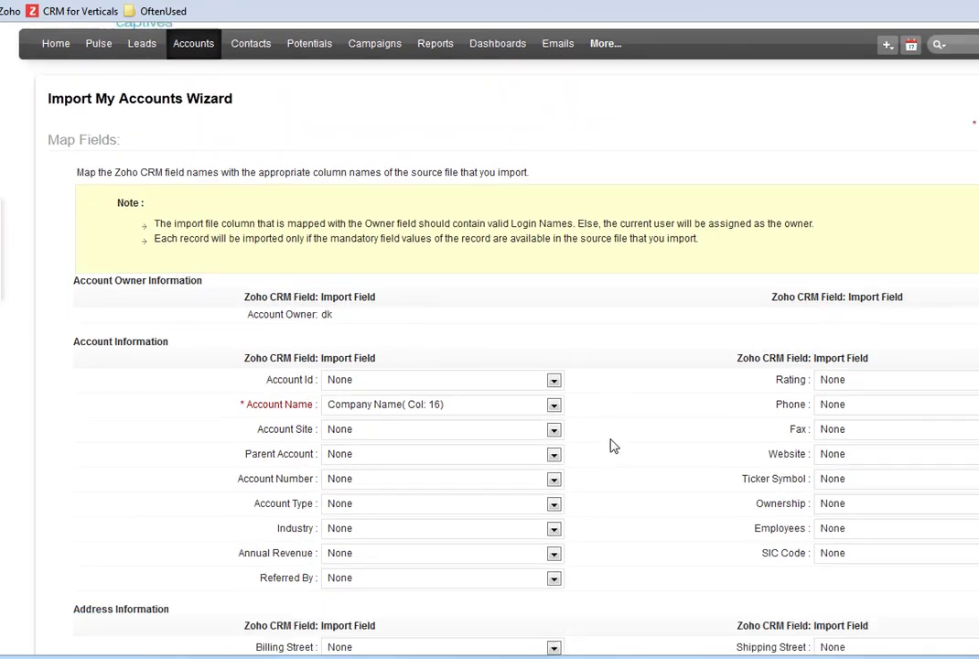
{"action": "scroll", "coordinate": [614, 446], "scroll_direction": "down", "scroll_amount": 2}
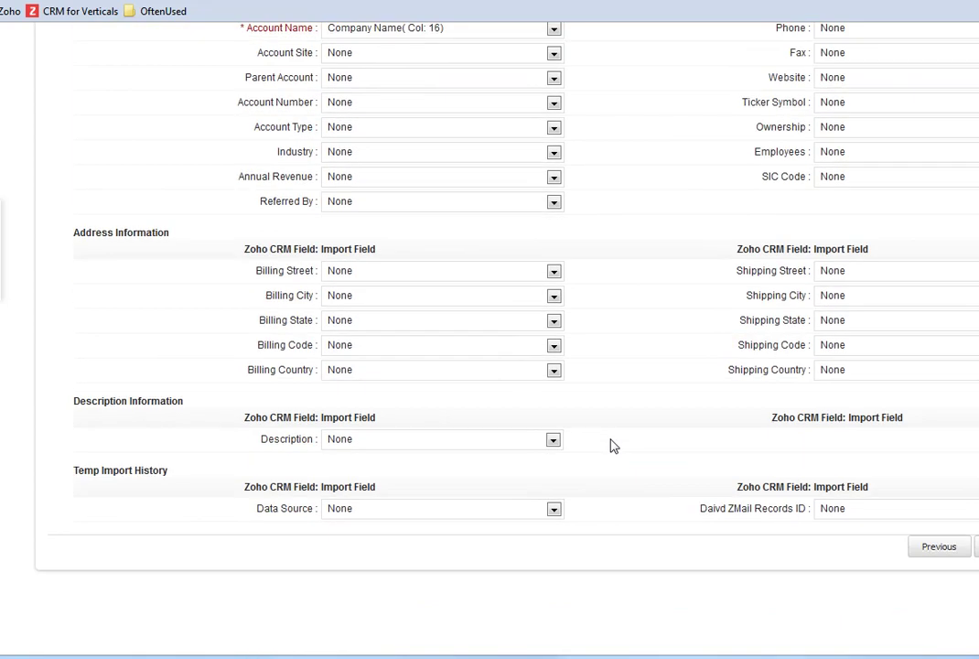
{"action": "scroll", "coordinate": [618, 439], "scroll_direction": "up", "scroll_amount": 2}
{"action": "scroll", "coordinate": [624, 438], "scroll_direction": "down", "scroll_amount": 1}
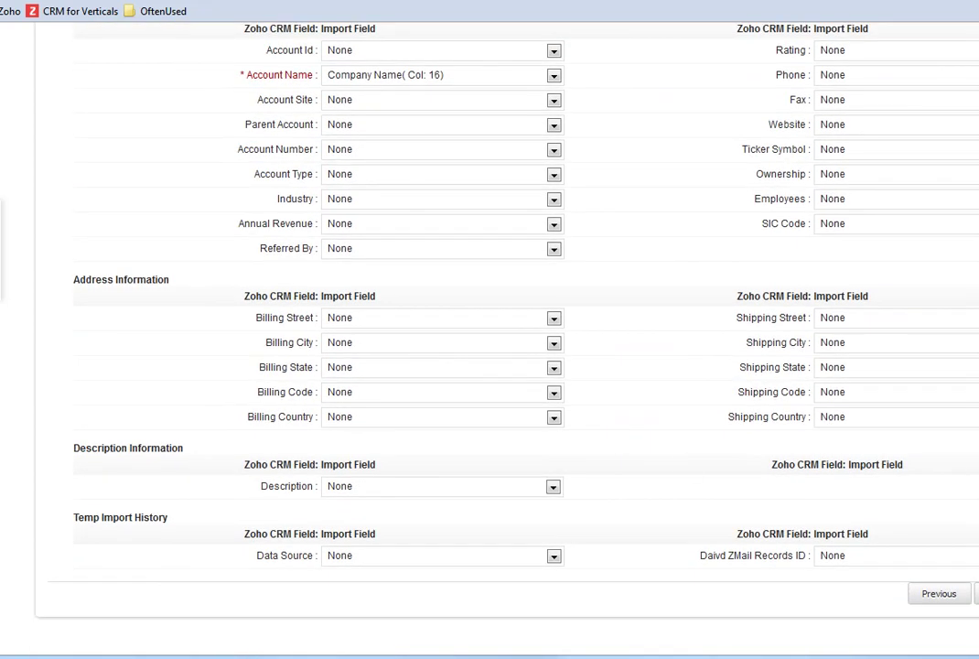
{"action": "left_click", "coordinate": [910, 595]}
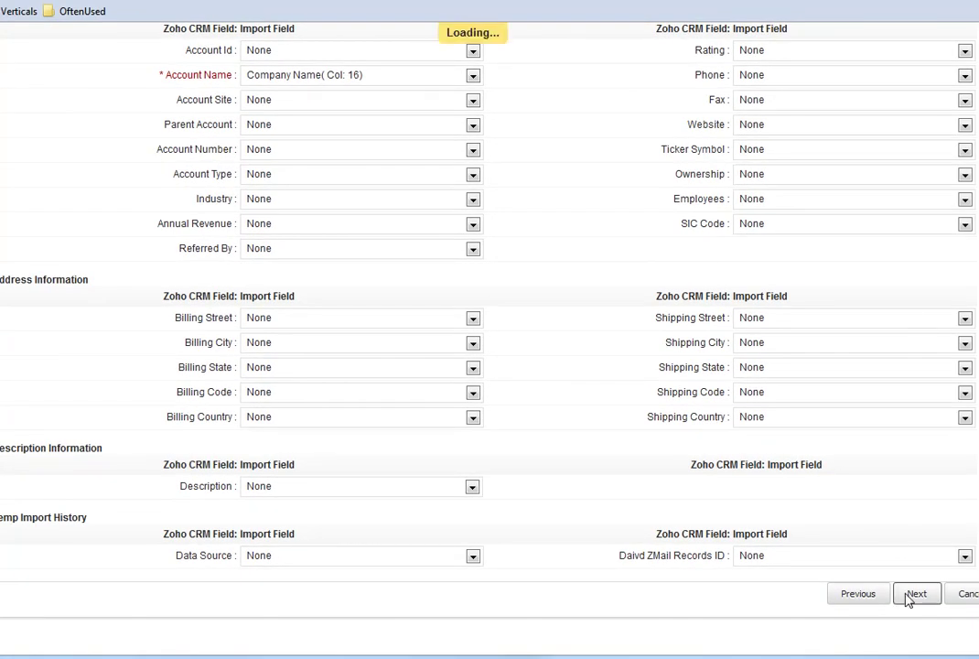
Step: Review the import confirmation page, run the accounts import and return to the accounts list
{"action": "scroll", "coordinate": [803, 257], "scroll_direction": "up", "scroll_amount": 4}
{"action": "scroll", "coordinate": [787, 274], "scroll_direction": "down", "scroll_amount": 12}
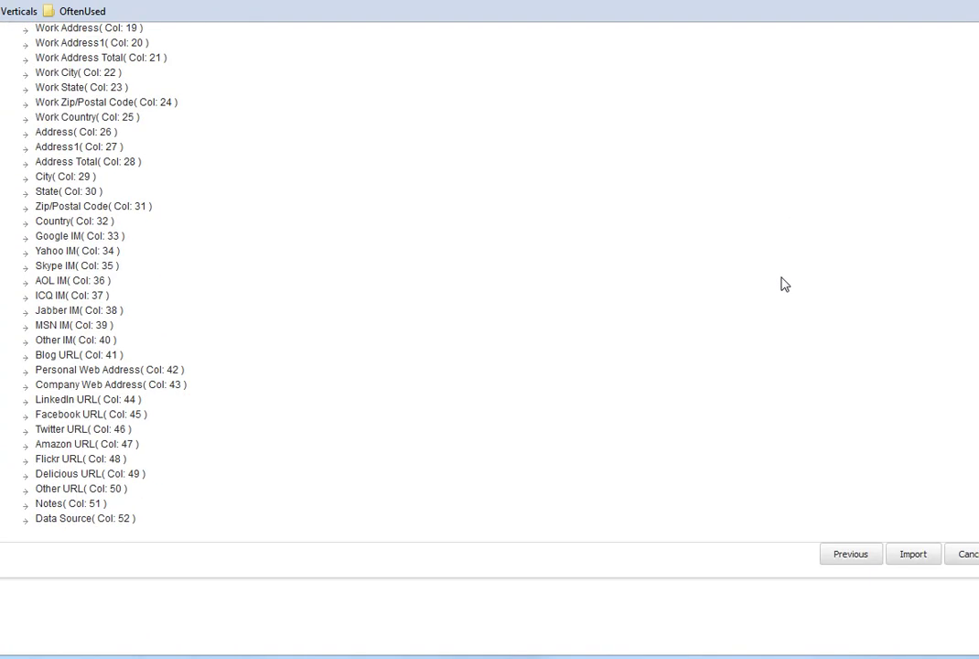
{"action": "left_click", "coordinate": [909, 442]}
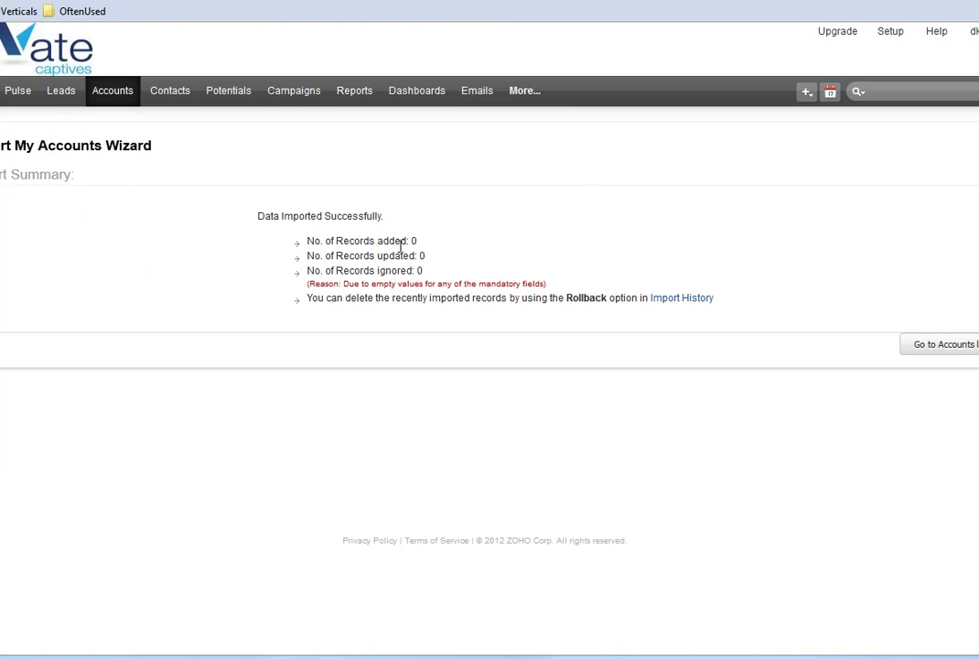
{"action": "left_click", "coordinate": [956, 349]}
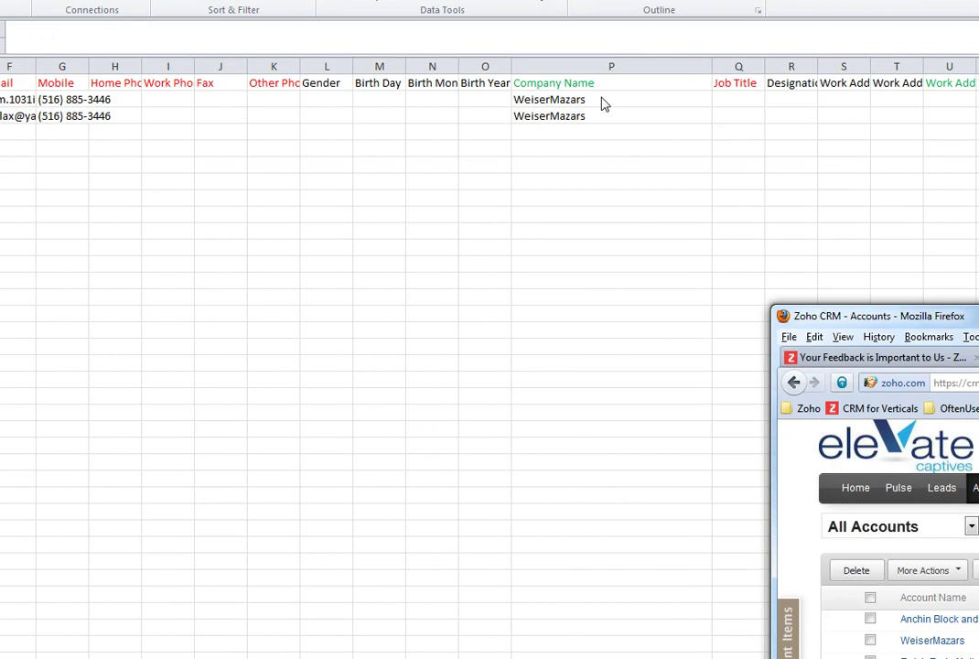
Step: In the Excel sheet, change the two Company Name entries to WeiserMazars1 and WeiserMazars2
{"action": "left_click", "coordinate": [646, 99]}
{"action": "left_click", "coordinate": [103, 34]}
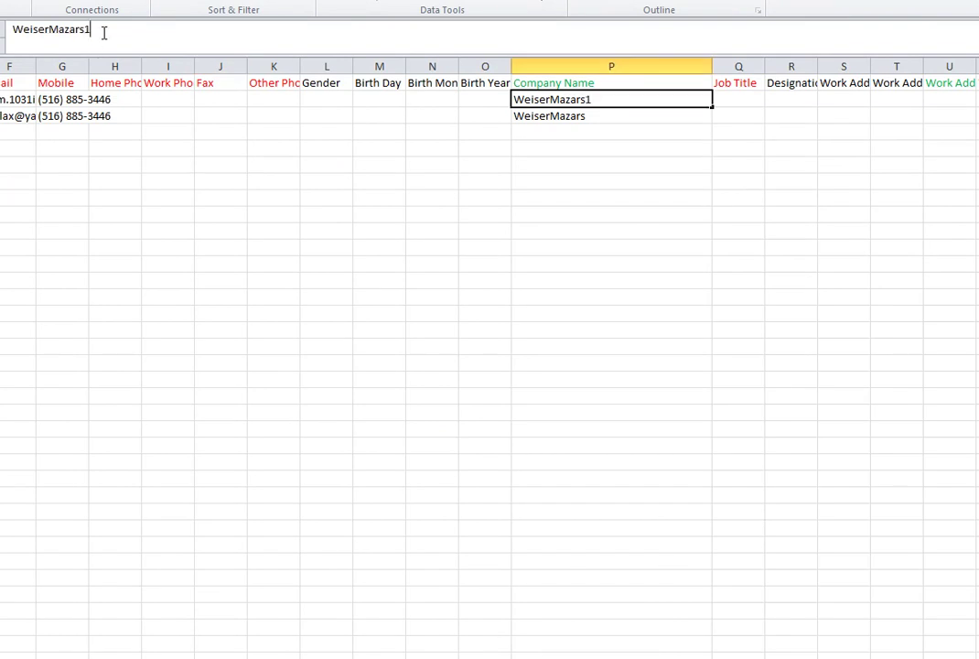
{"action": "key", "text": "Return"}
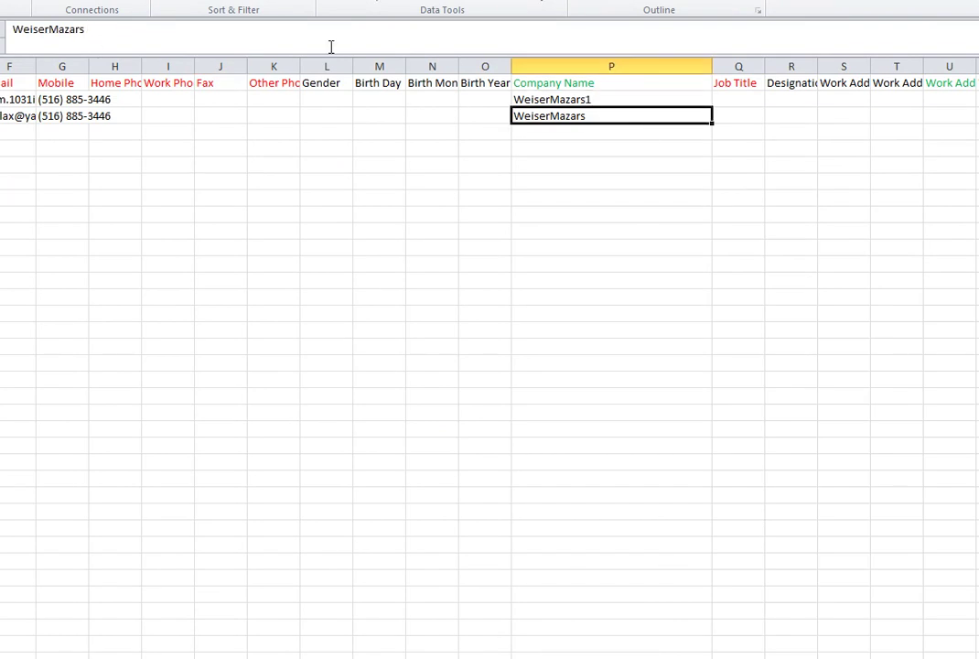
{"action": "left_click", "coordinate": [226, 23]}
{"action": "type", "text": "2"}
{"action": "left_click", "coordinate": [387, 195]}
Step: Save the workbook in its current Excel 97-2003 format and switch back to Zoho CRM in Firefox
{"action": "key", "text": "ctrl+s"}
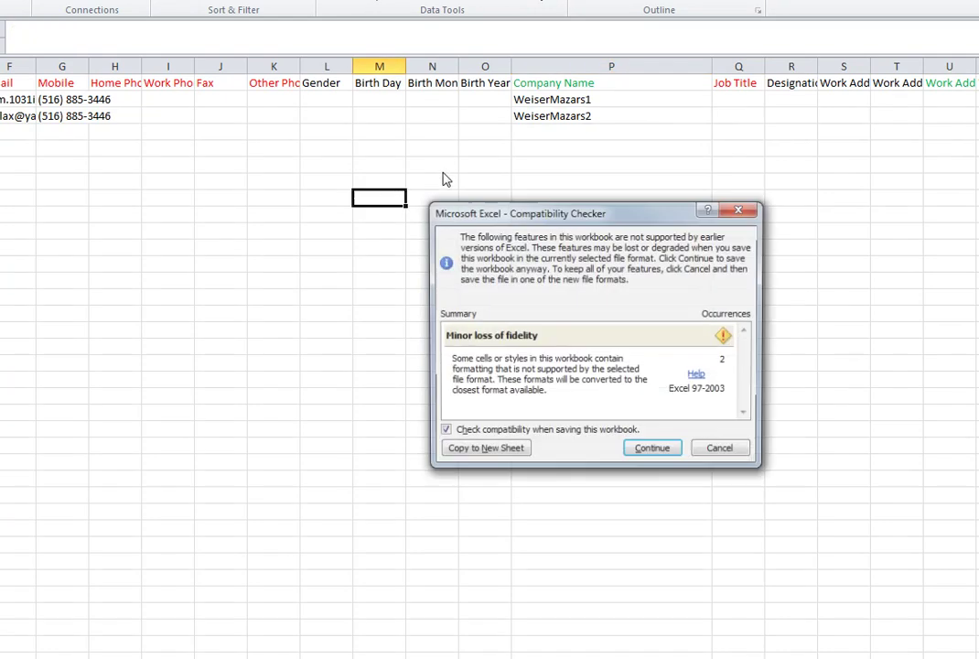
{"action": "left_click", "coordinate": [651, 446]}
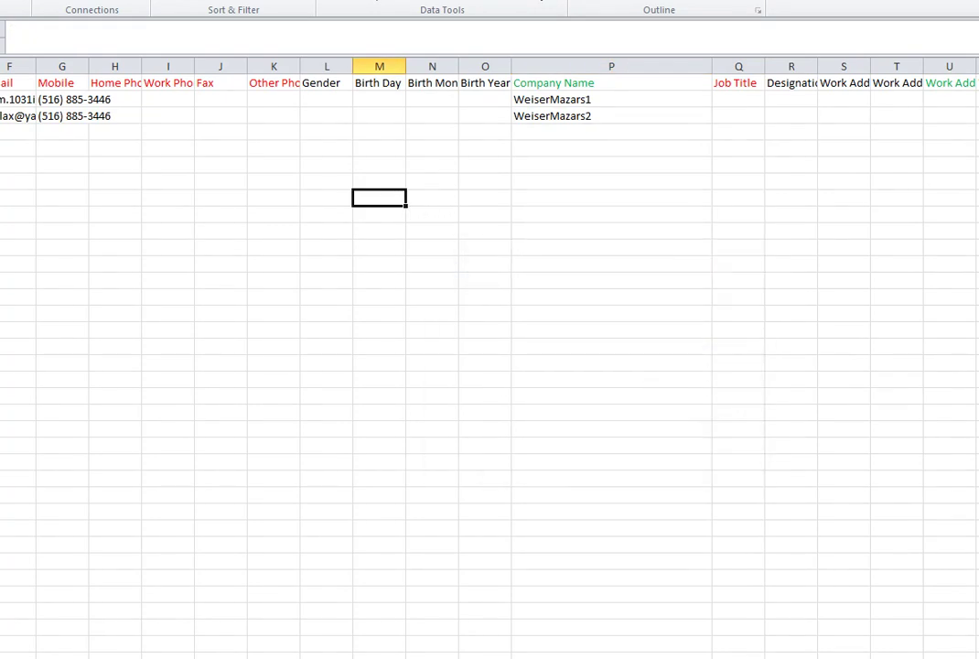
{"action": "key", "text": "alt+Tab"}
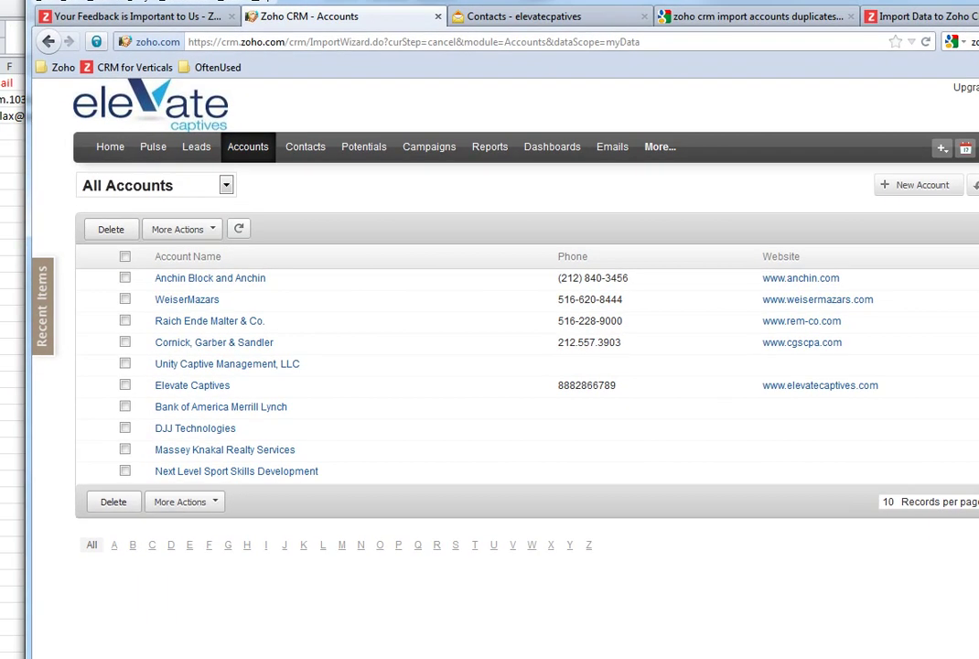
Step: Set up another My Accounts import using the updated testingSameCampanyNameInXls file, with duplicate records set to Skip
{"action": "left_click", "coordinate": [879, 189]}
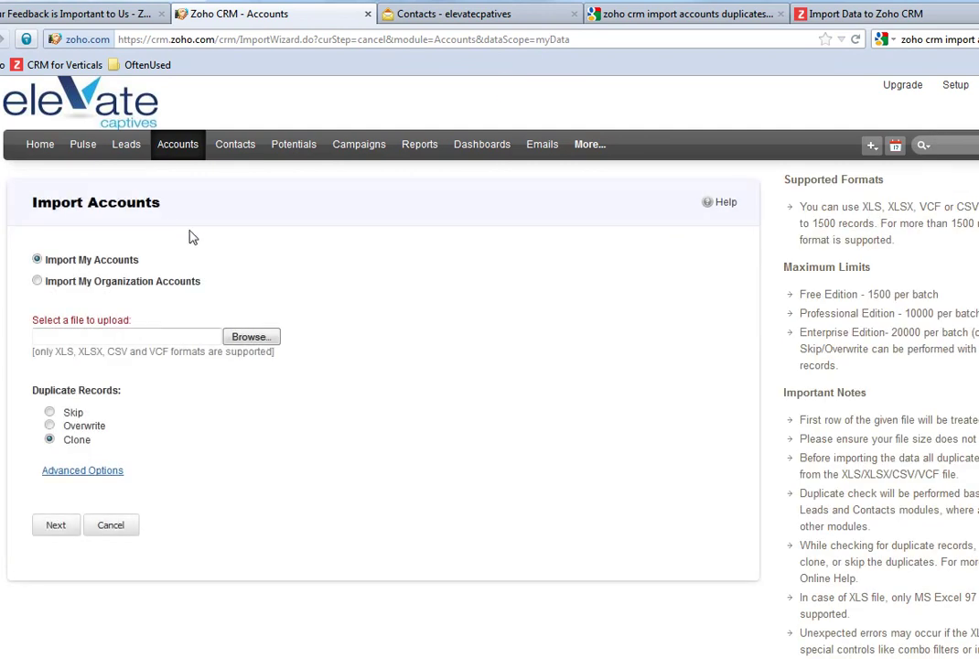
{"action": "left_click", "coordinate": [249, 336]}
{"action": "left_click", "coordinate": [203, 171]}
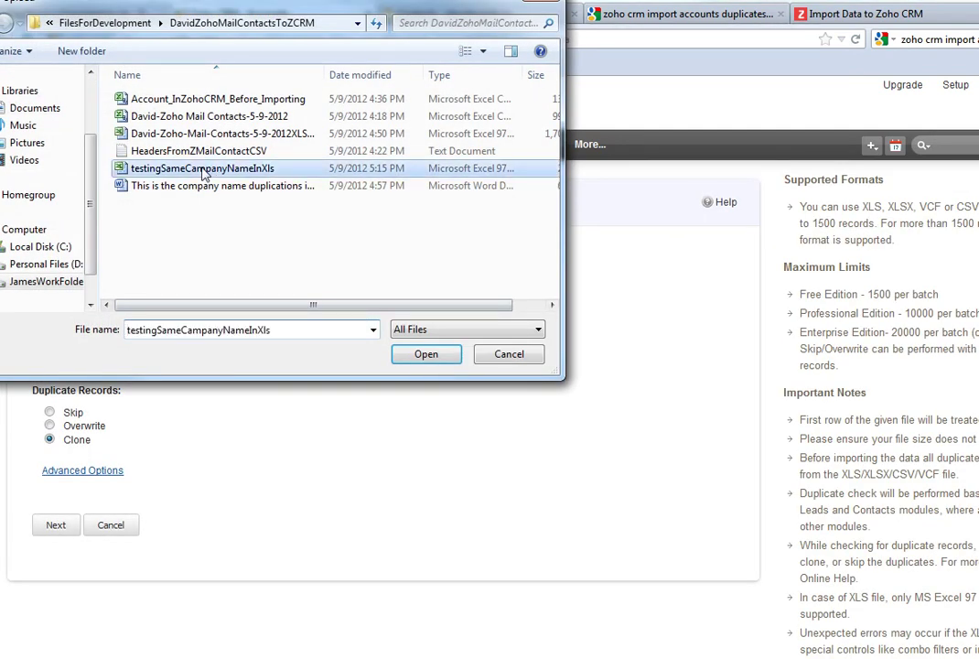
{"action": "double_click", "coordinate": [203, 170]}
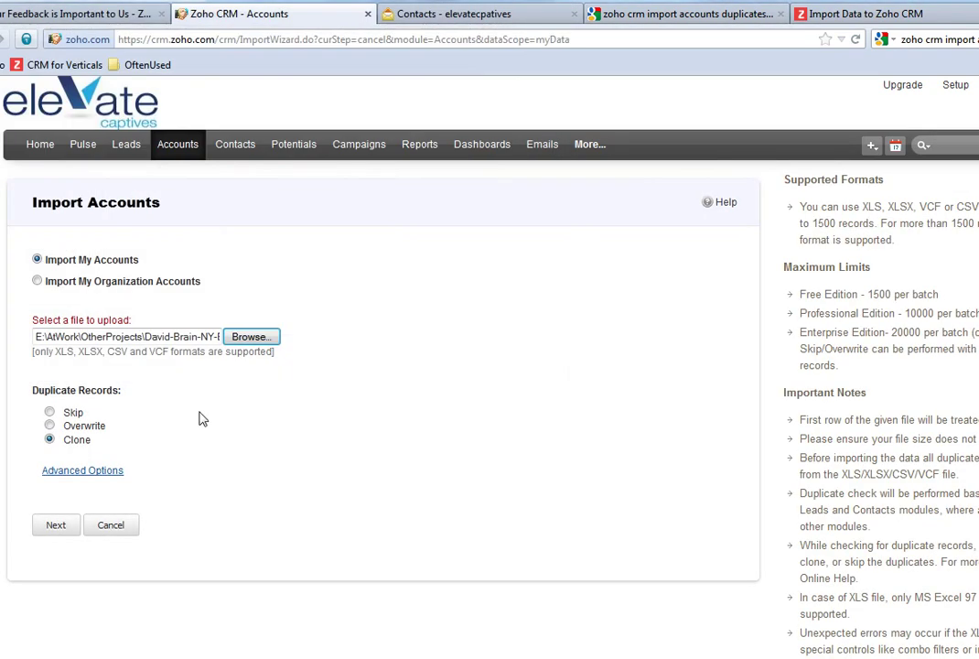
{"action": "left_click", "coordinate": [49, 412]}
{"action": "left_click", "coordinate": [59, 524]}
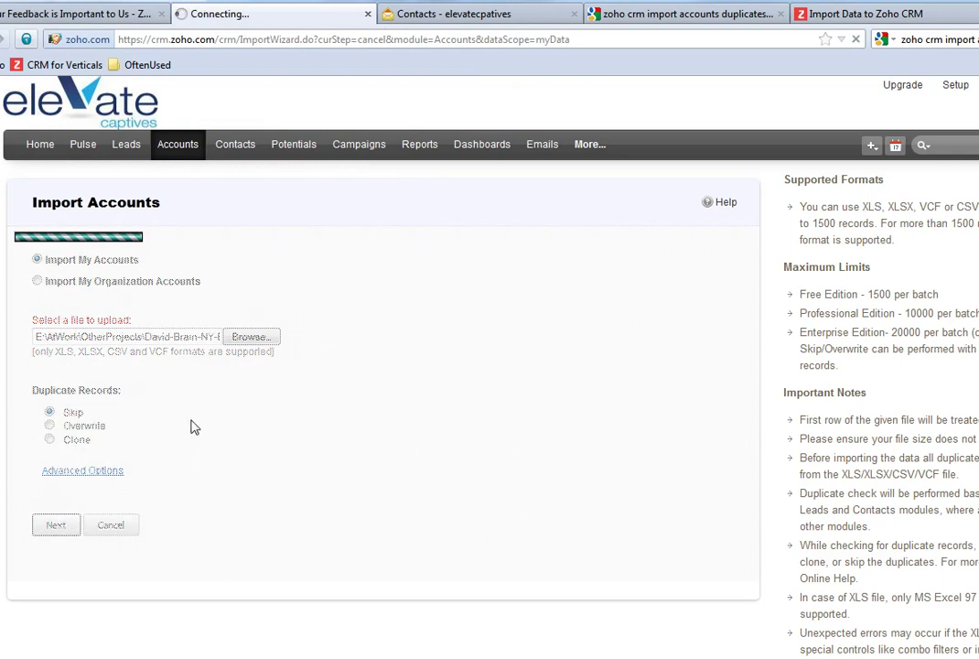
Step: Run the import of the updated file with the default field mapping and return to the accounts list
{"action": "scroll", "coordinate": [434, 234], "scroll_direction": "down", "scroll_amount": 6}
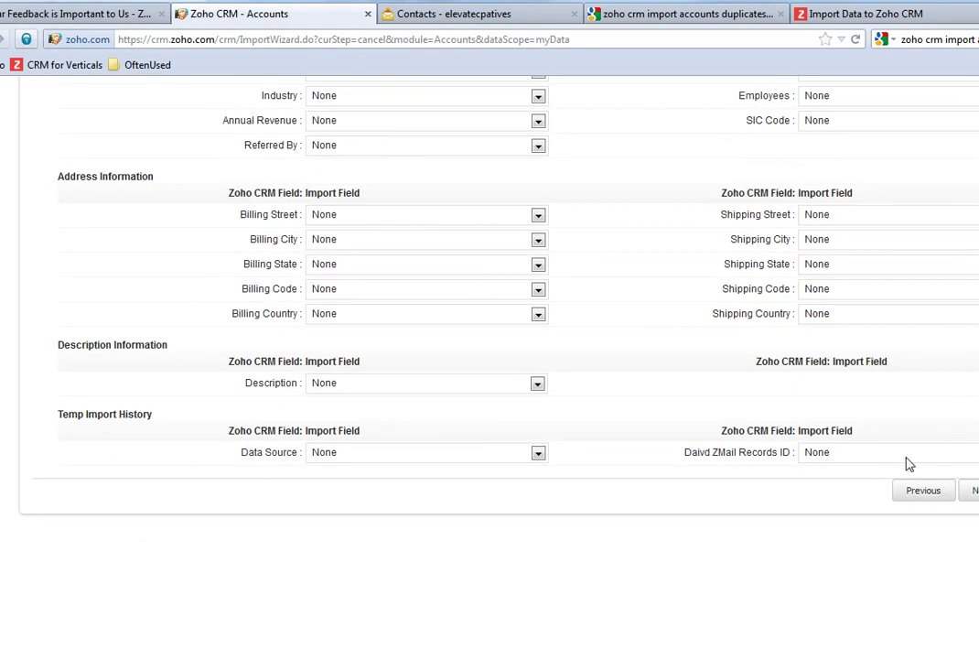
{"action": "left_click", "coordinate": [970, 490]}
{"action": "scroll", "coordinate": [570, 367], "scroll_direction": "up", "scroll_amount": 3}
{"action": "scroll", "coordinate": [565, 368], "scroll_direction": "down", "scroll_amount": 6}
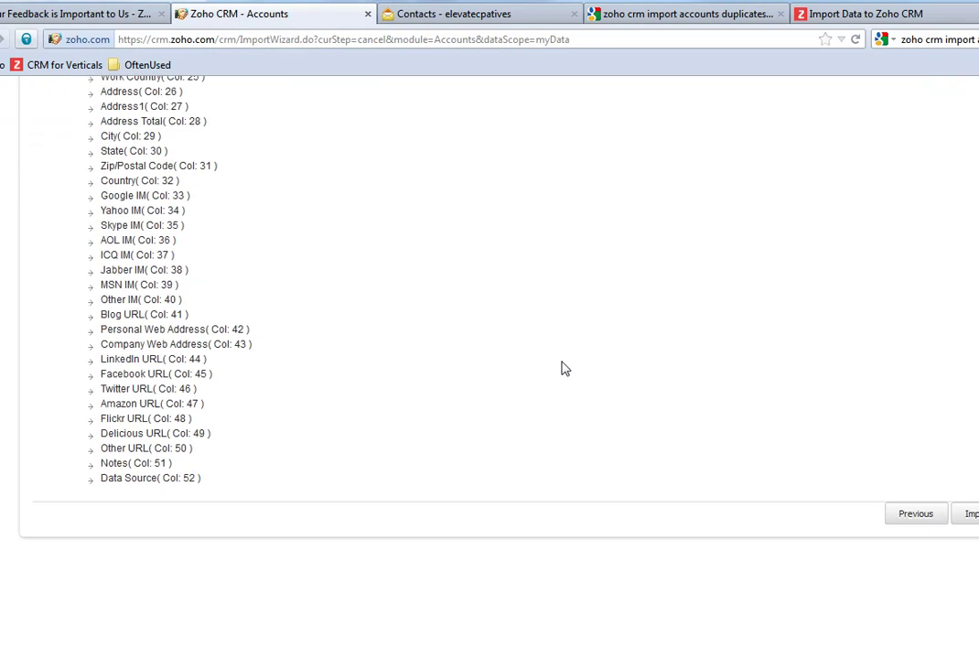
{"action": "left_click", "coordinate": [970, 490]}
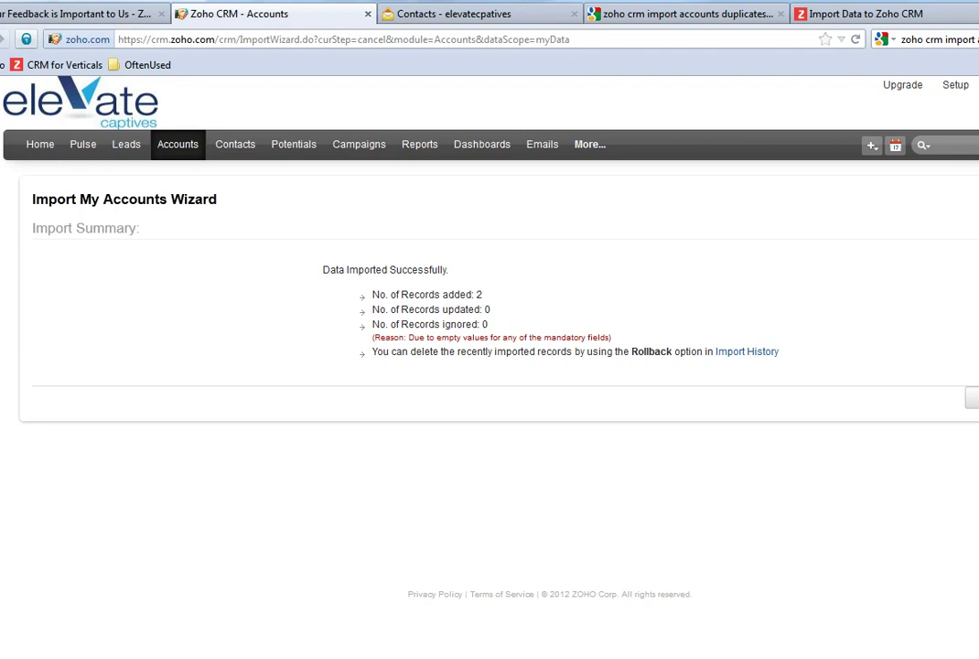
{"action": "left_click", "coordinate": [951, 405]}
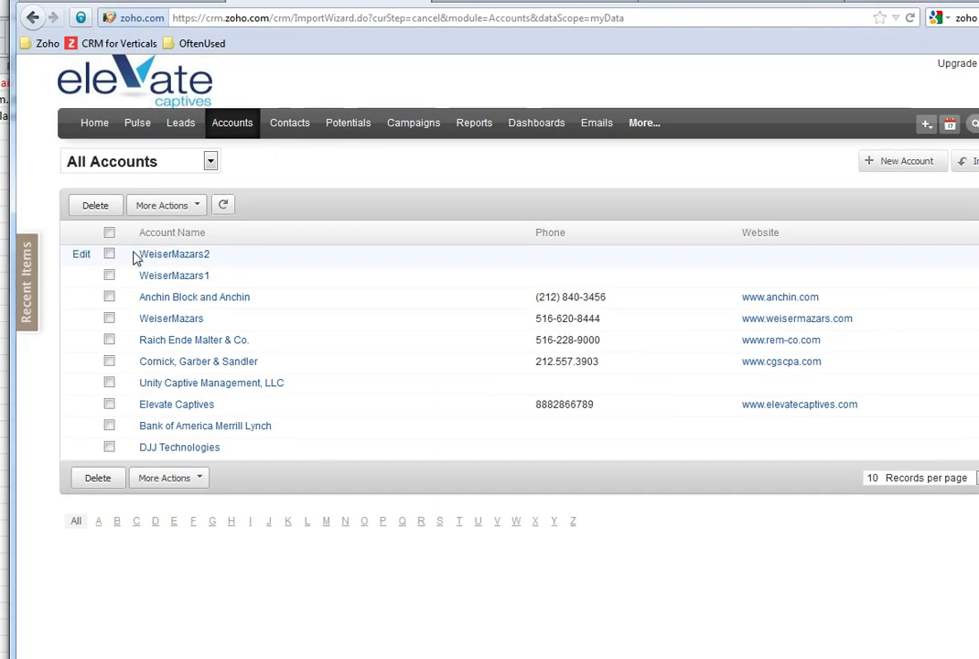
Step: Delete the imported accounts WeiserMazars2 and WeiserMazars1 from the All Accounts list
{"action": "left_click", "coordinate": [108, 254]}
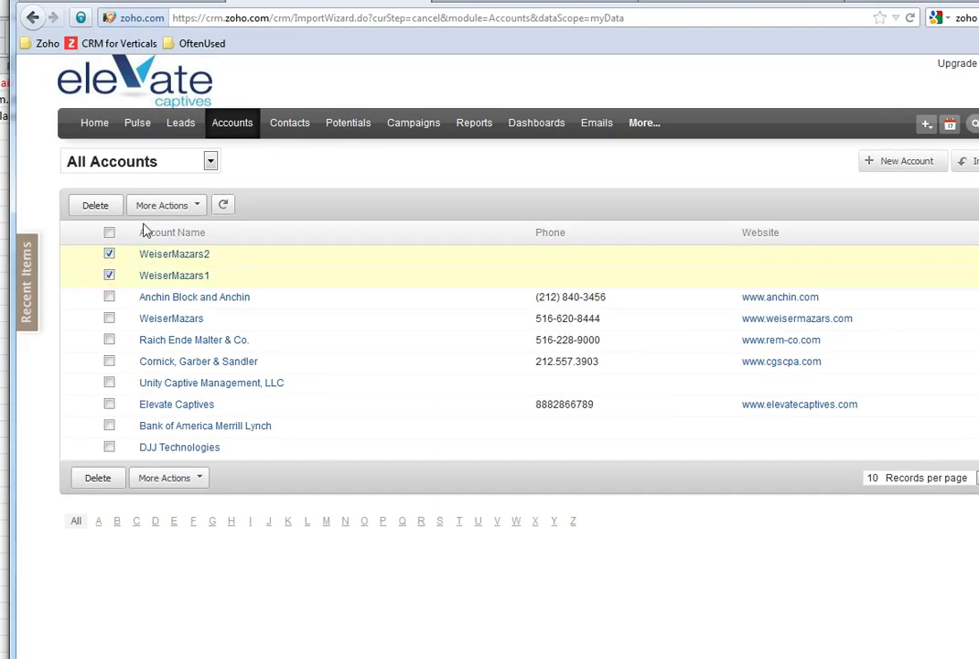
{"action": "left_click", "coordinate": [111, 209]}
{"action": "left_click", "coordinate": [591, 320]}
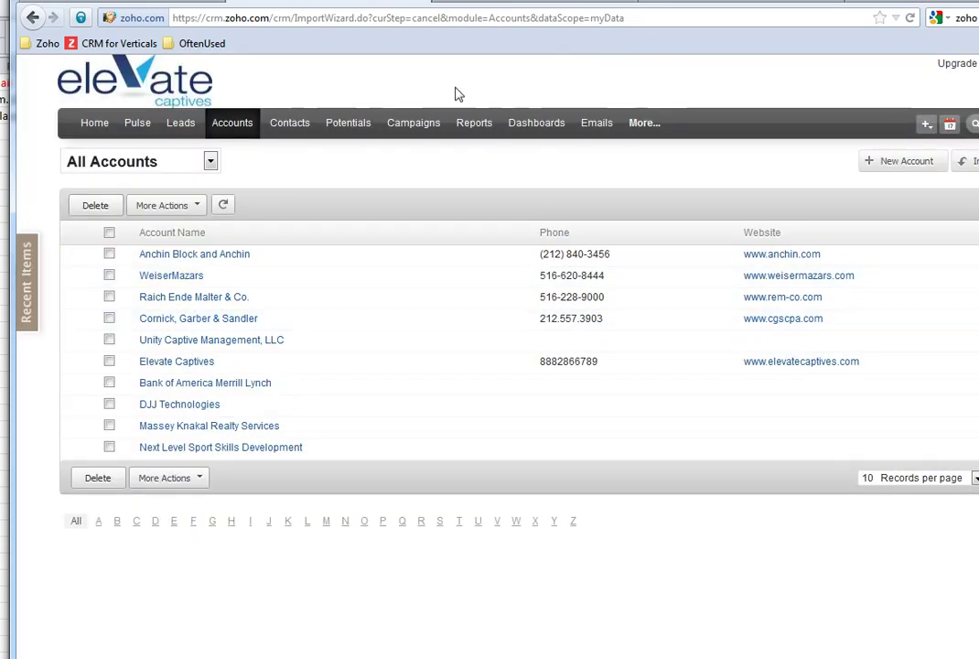
Step: Switch to the Excel sheet and change the first Company Name entry to WeiserMazars2, matching the row below
{"action": "left_click_drag", "start_coordinate": [449, 2], "coordinate": [559, 125]}
{"action": "left_click", "coordinate": [581, 100]}
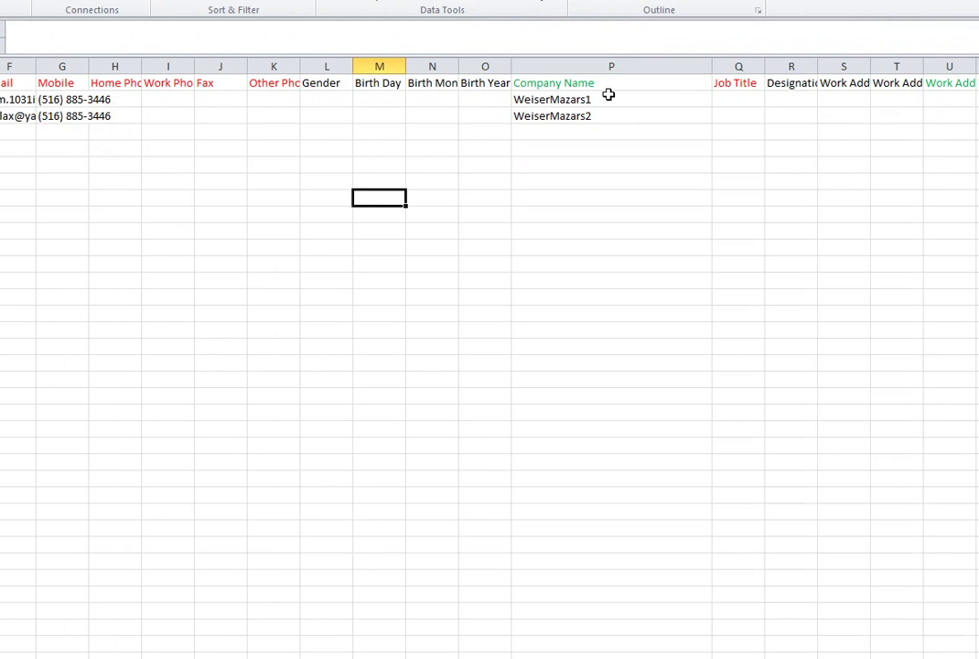
{"action": "left_click", "coordinate": [610, 98]}
{"action": "left_click", "coordinate": [115, 30]}
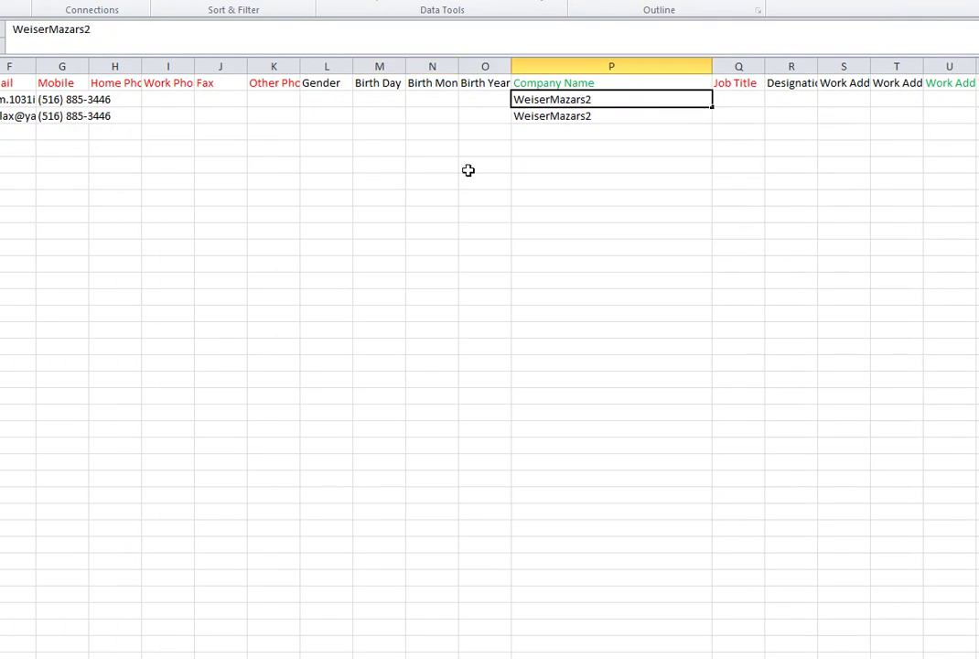
{"action": "left_click", "coordinate": [527, 167]}
{"action": "left_click_drag", "start_coordinate": [556, 100], "coordinate": [555, 109]}
{"action": "left_click", "coordinate": [557, 99]}
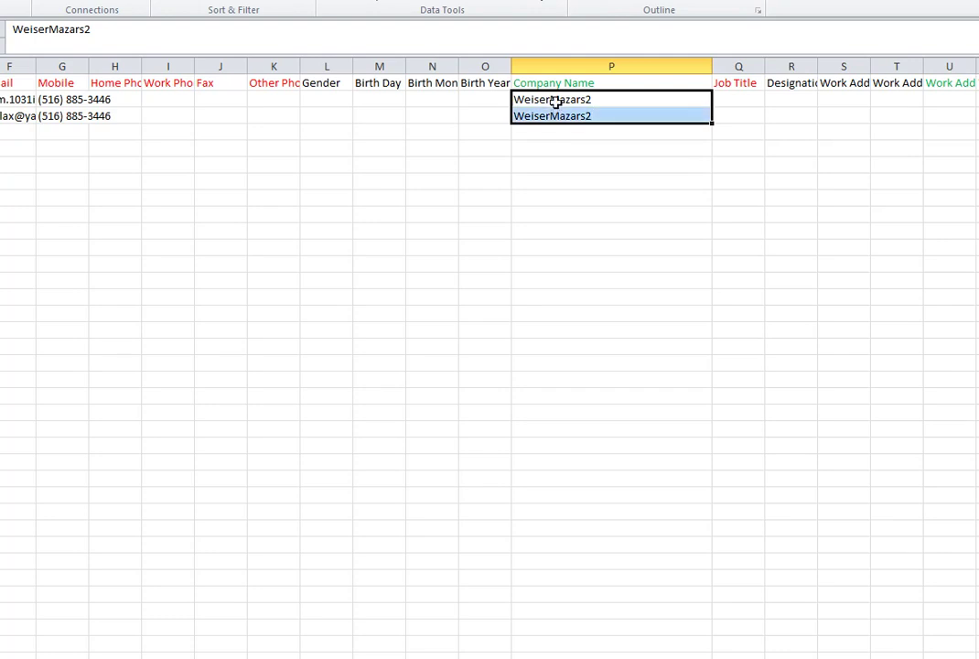
Step: Save the workbook in its current Excel 97-2003 format and switch to the Zoho CRM accounts list in Firefox
{"action": "key", "text": "ctrl+s"}
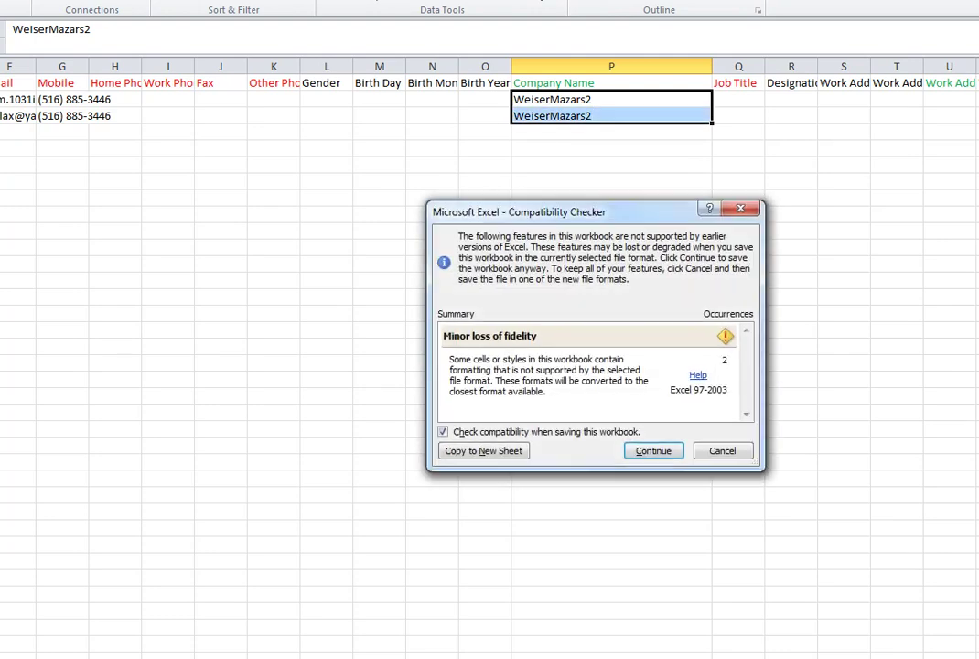
{"action": "left_click", "coordinate": [652, 453]}
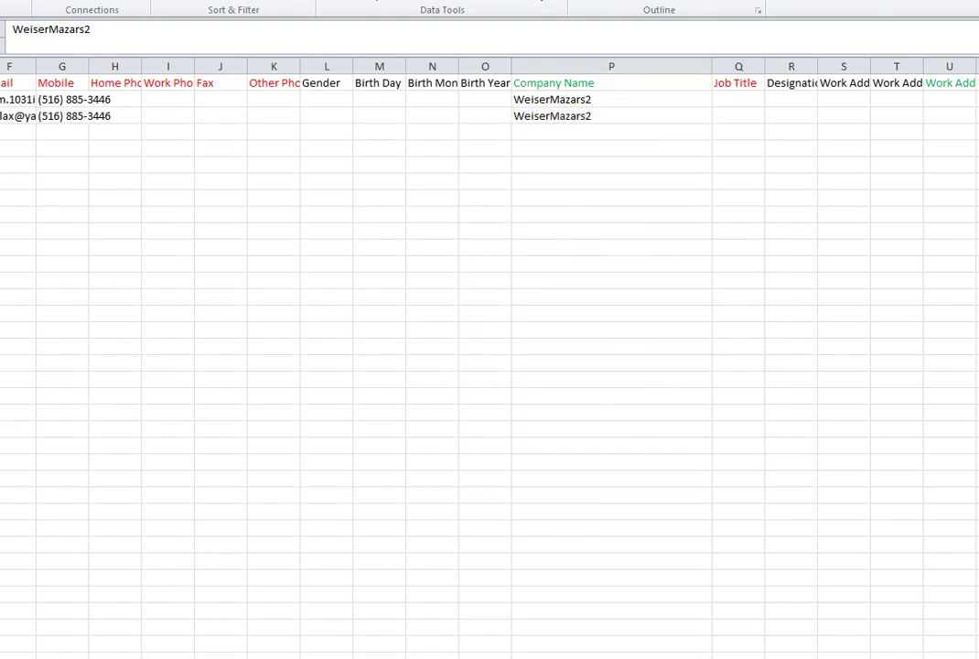
{"action": "left_click", "coordinate": [66, 641]}
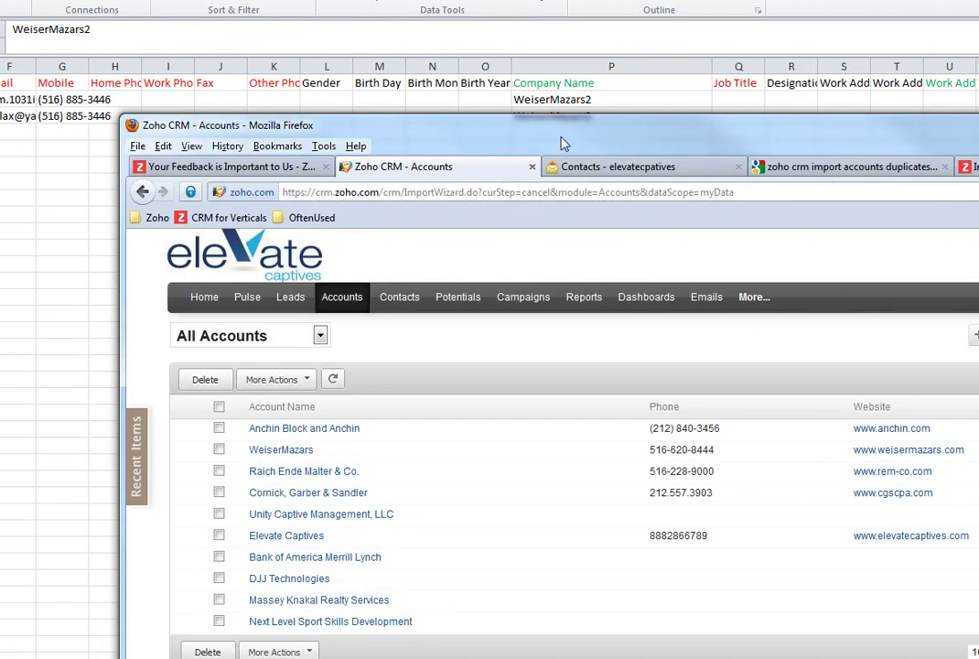
{"action": "left_click_drag", "start_coordinate": [565, 144], "coordinate": [588, 128]}
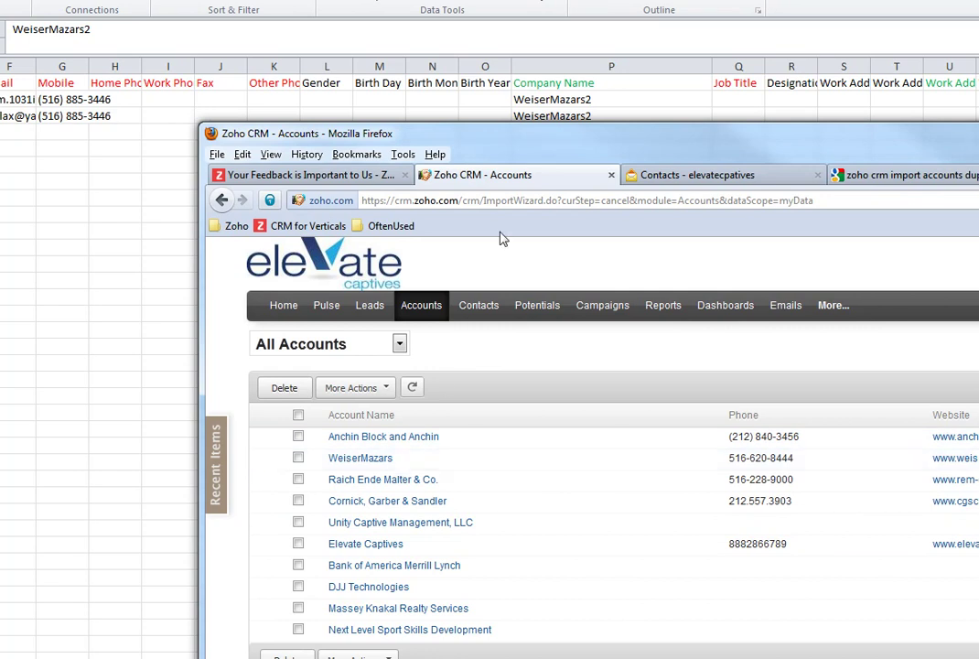
{"action": "double_click", "coordinate": [473, 134]}
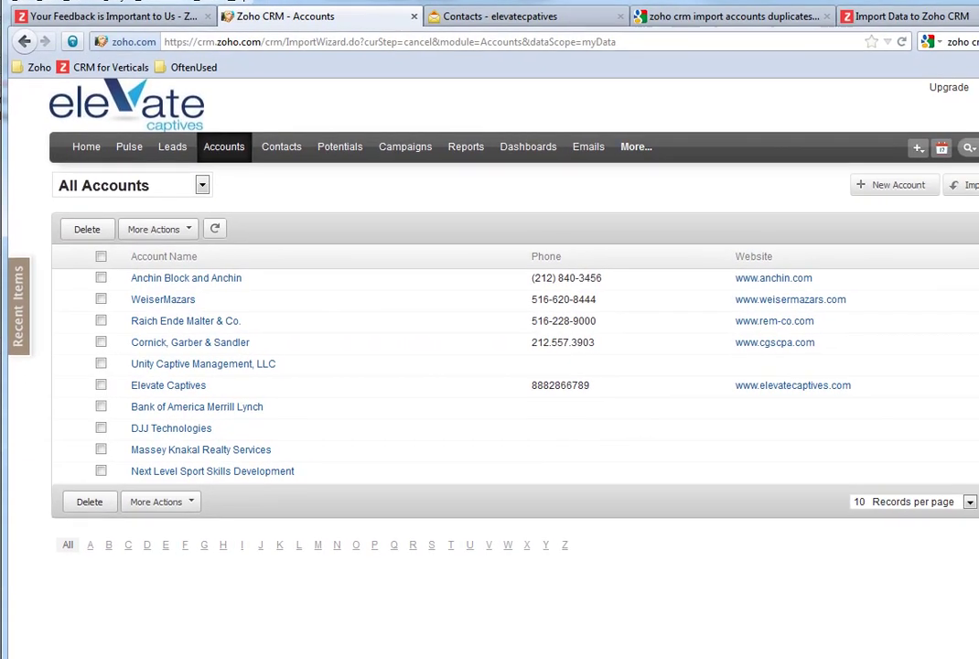
{"action": "key", "text": "super+Down"}
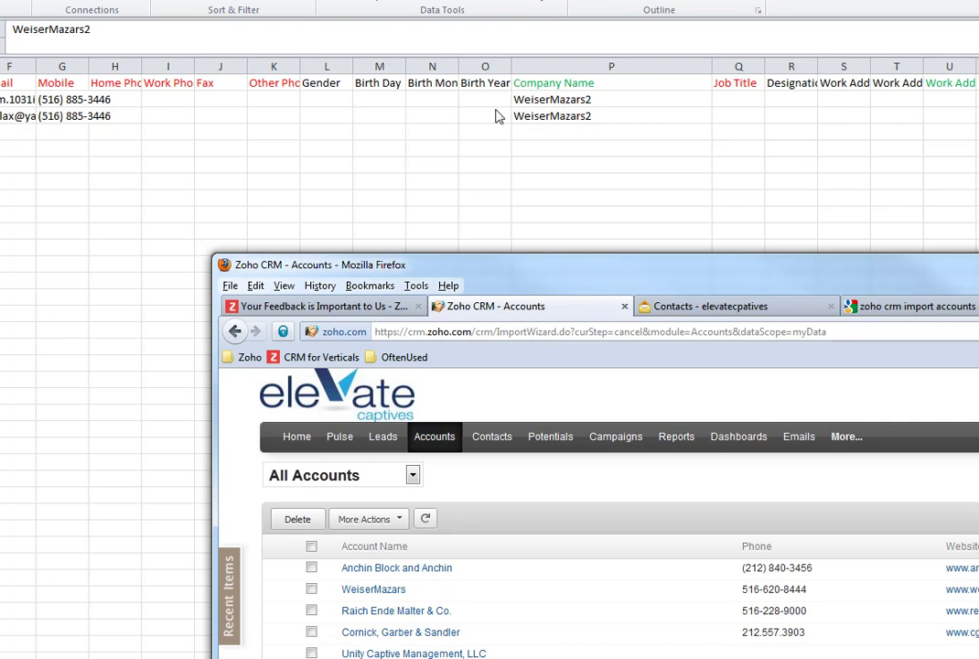
{"action": "double_click", "coordinate": [519, 271]}
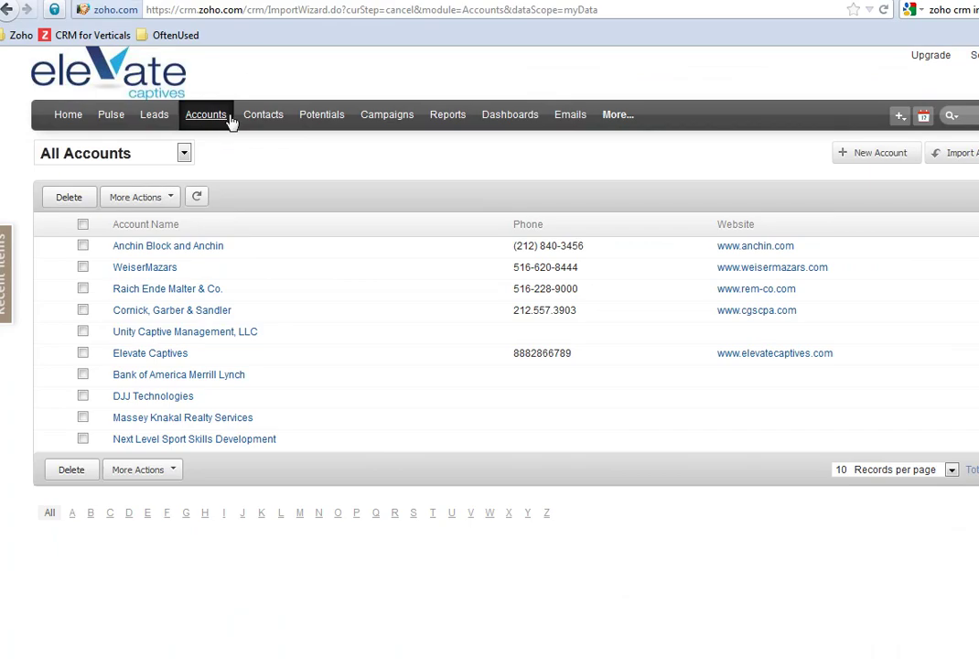
Step: Set up a My Accounts import from the re-saved testingSameCampanyNameInXls file with duplicate records set to Skip, and proceed to field mapping
{"action": "left_click", "coordinate": [929, 153]}
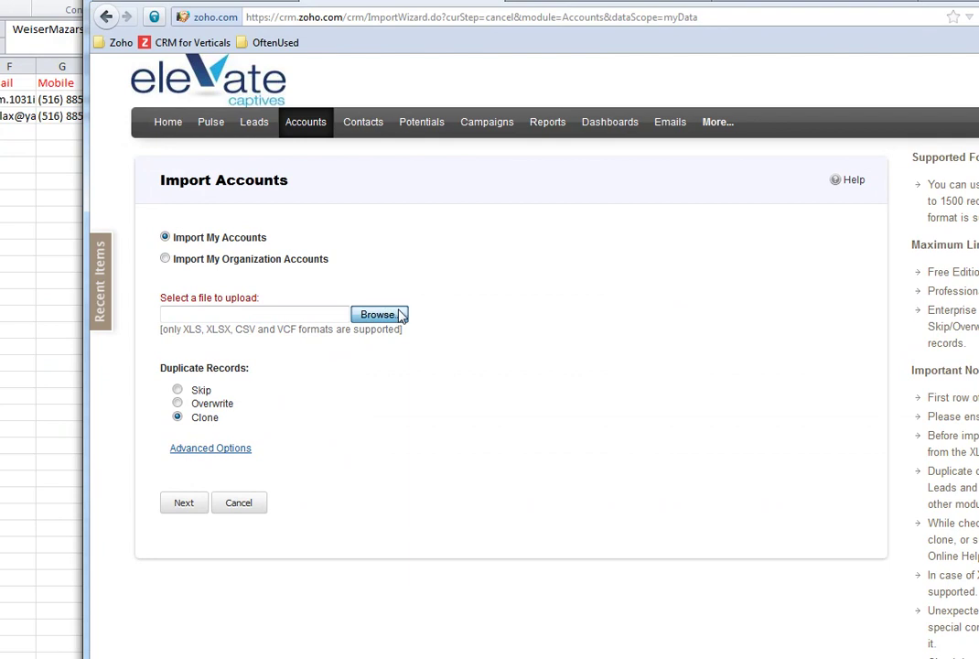
{"action": "left_click", "coordinate": [400, 313]}
{"action": "left_click", "coordinate": [322, 149]}
{"action": "double_click", "coordinate": [322, 154]}
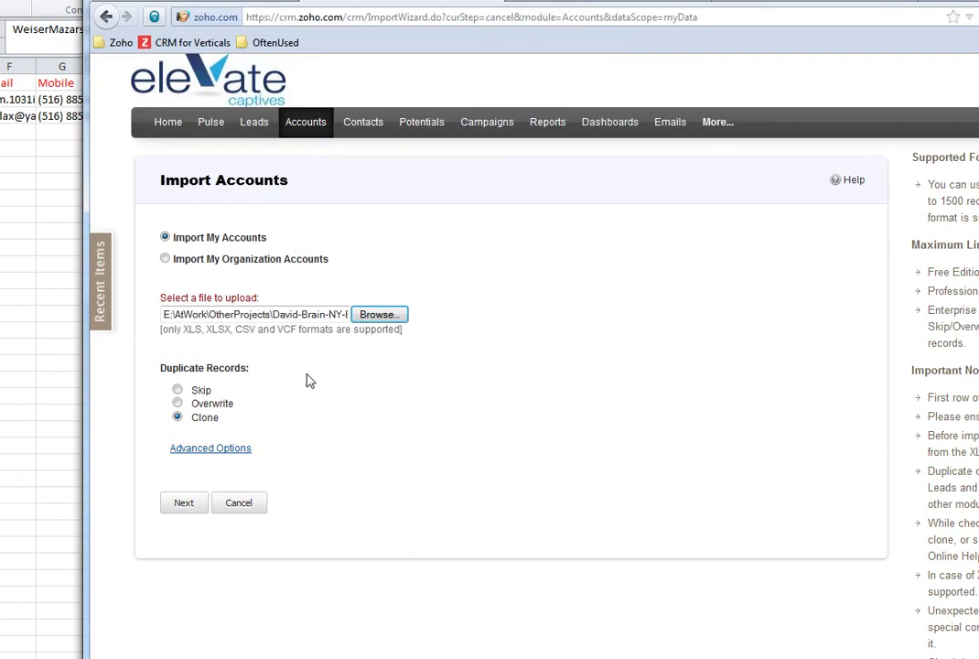
{"action": "left_click", "coordinate": [178, 392]}
{"action": "left_click_drag", "start_coordinate": [366, 5], "coordinate": [511, 104]}
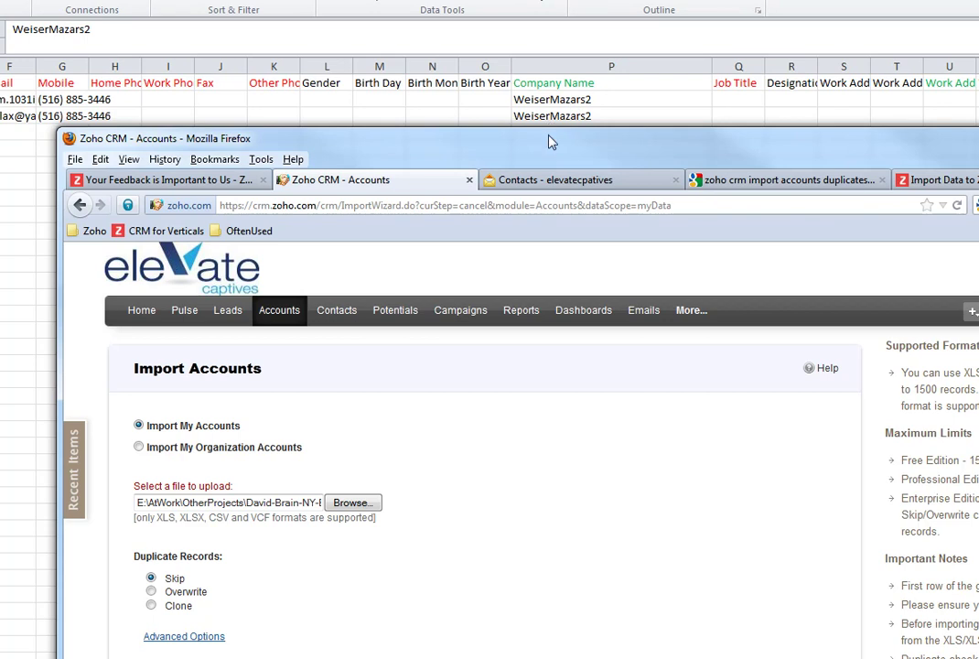
{"action": "left_click_drag", "start_coordinate": [550, 142], "coordinate": [563, 0]}
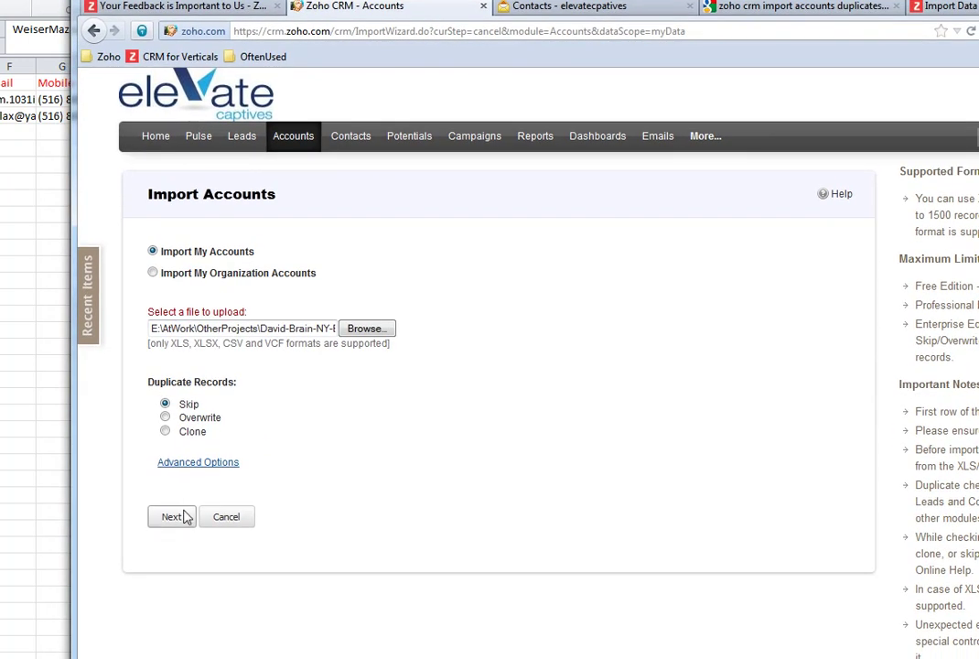
{"action": "left_click", "coordinate": [186, 518]}
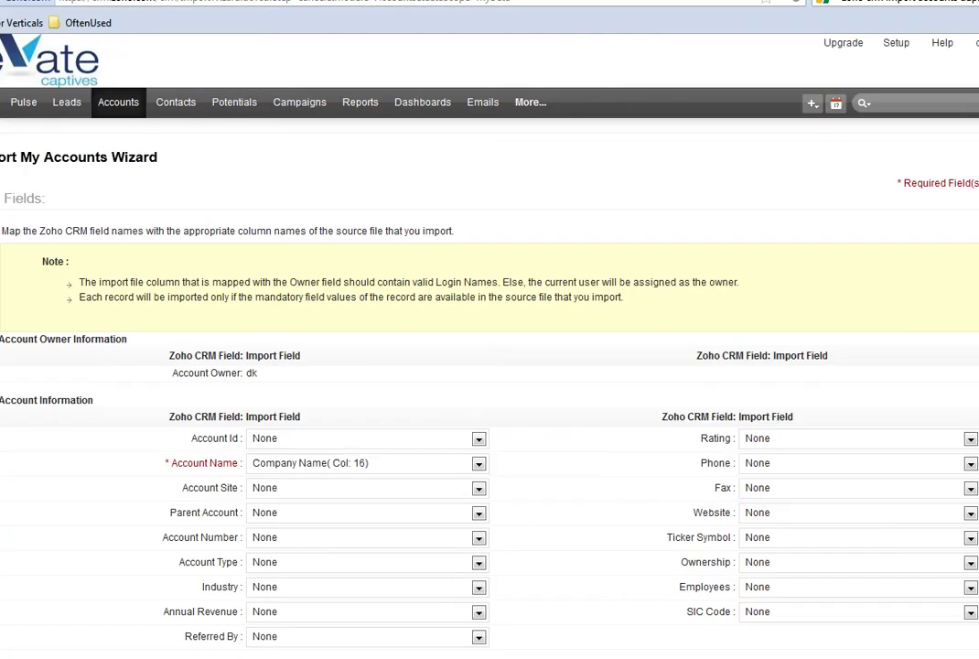
Step: Run the import with Account Name mapped to Company Name and the other default mappings, and return to the accounts list
{"action": "scroll", "coordinate": [540, 402], "scroll_direction": "down", "scroll_amount": 5}
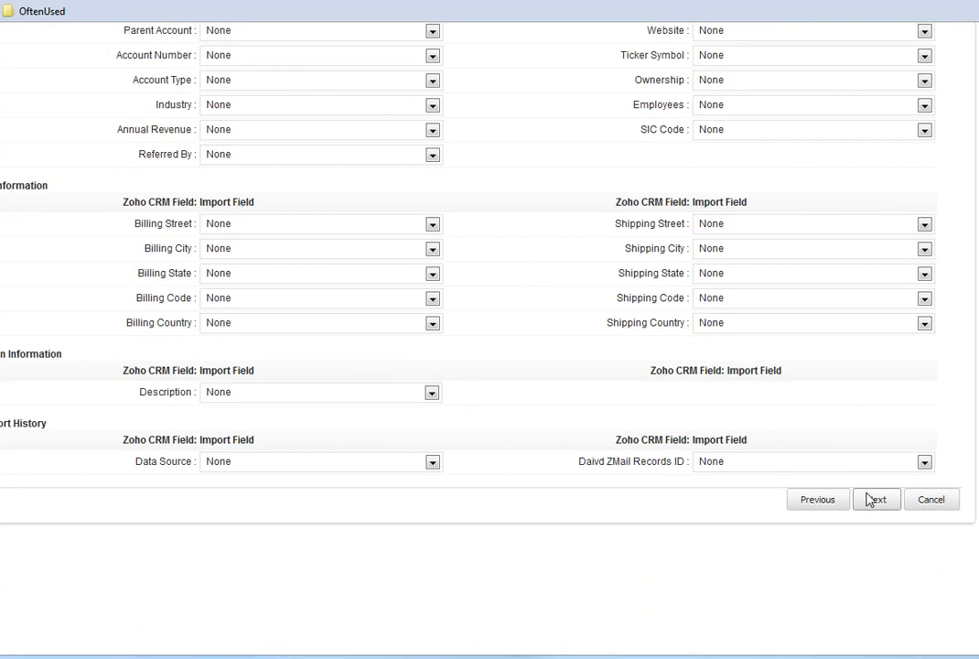
{"action": "left_click", "coordinate": [872, 499]}
{"action": "scroll", "coordinate": [662, 350], "scroll_direction": "up", "scroll_amount": 3}
{"action": "scroll", "coordinate": [656, 364], "scroll_direction": "down", "scroll_amount": 5}
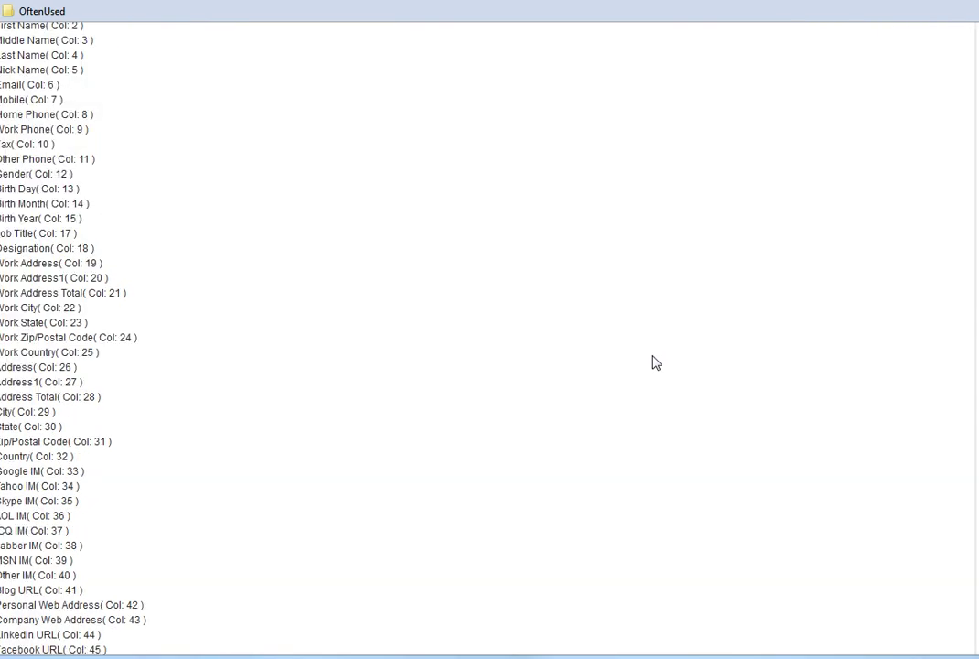
{"action": "scroll", "coordinate": [655, 363], "scroll_direction": "down", "scroll_amount": 4}
{"action": "left_click", "coordinate": [874, 439]}
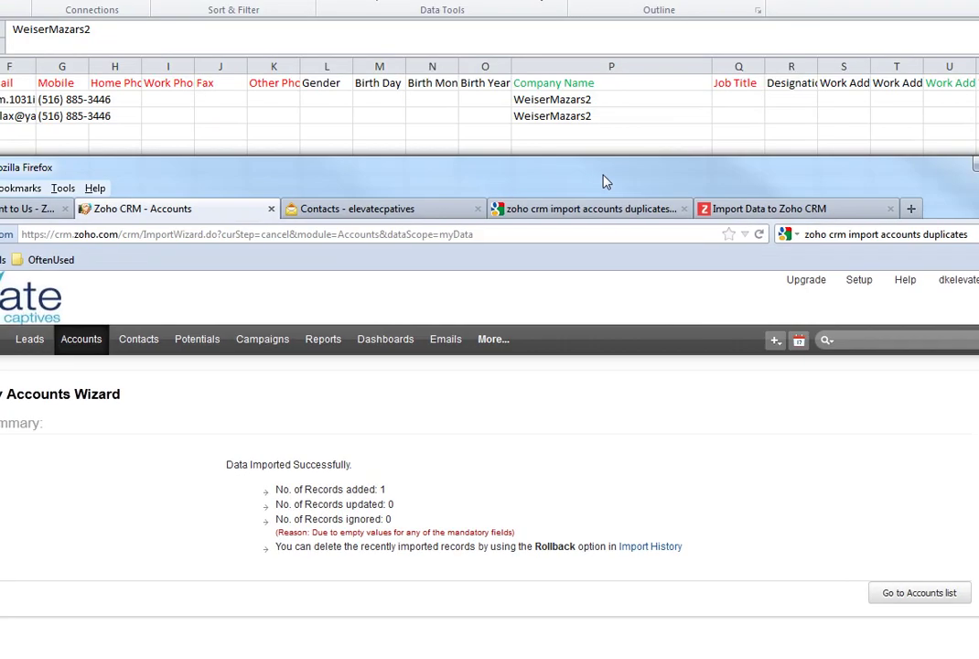
{"action": "left_click_drag", "start_coordinate": [603, 182], "coordinate": [554, 0]}
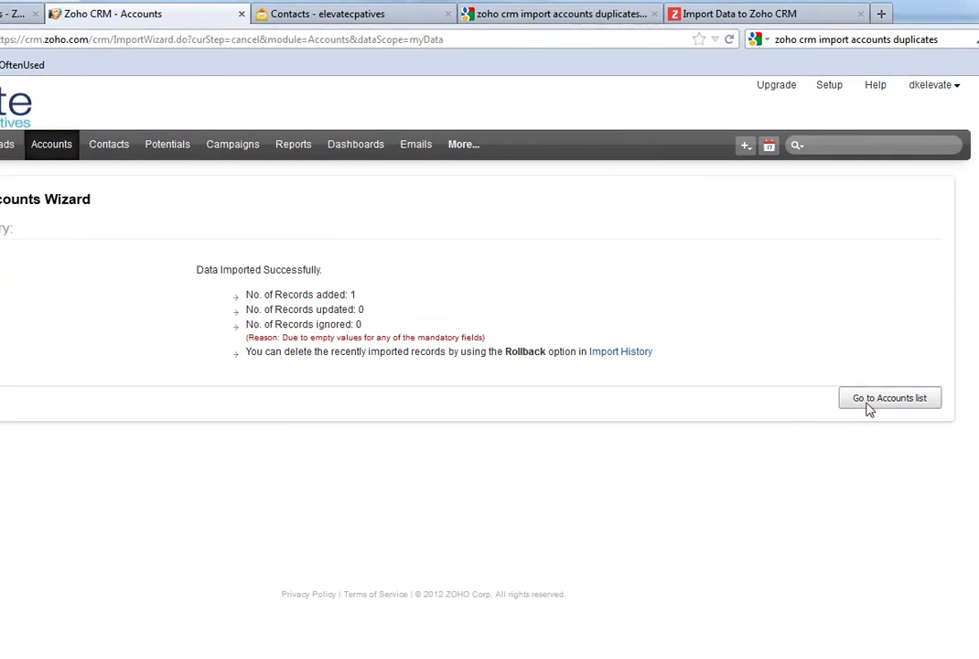
{"action": "left_click", "coordinate": [870, 407]}
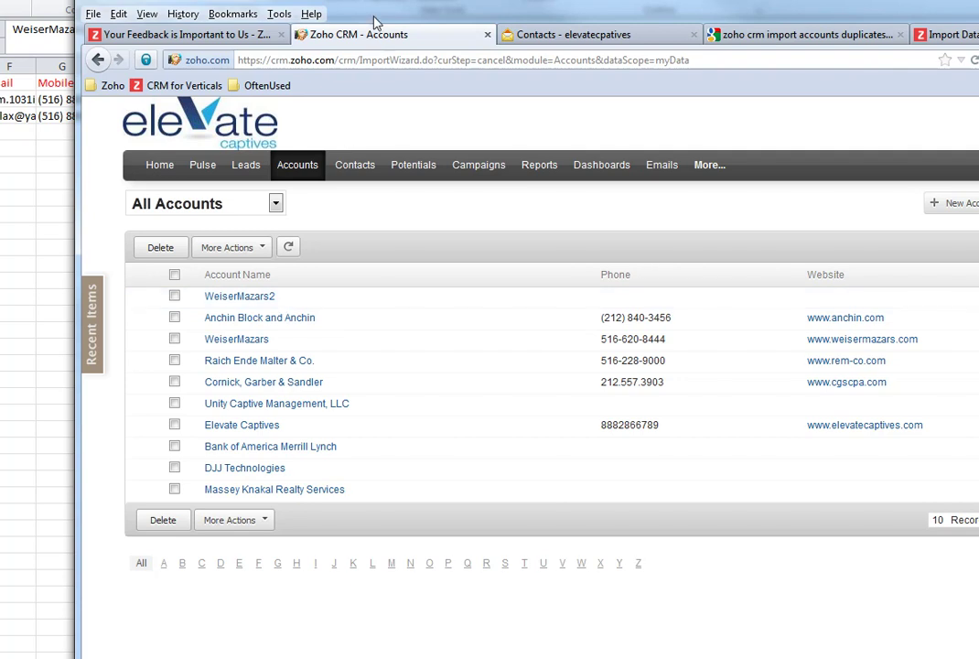
Step: Switch to the Excel sheet and compare the Company Name entries of the two data rows with the imported accounts
{"action": "left_click_drag", "start_coordinate": [315, 19], "coordinate": [738, 304]}
{"action": "left_click", "coordinate": [579, 99]}
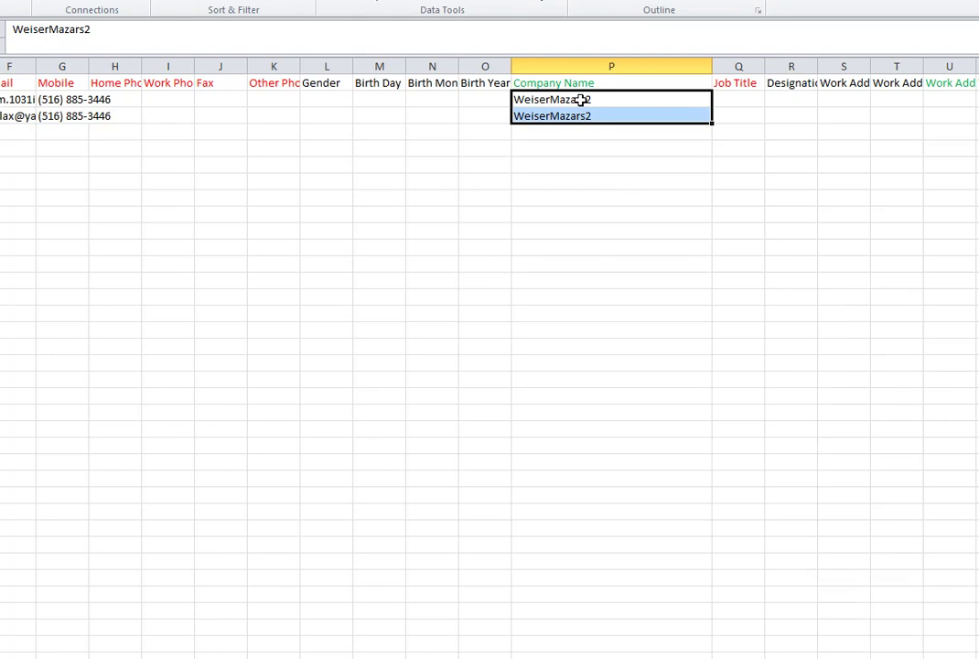
{"action": "left_click", "coordinate": [580, 99]}
{"action": "left_click", "coordinate": [570, 116]}
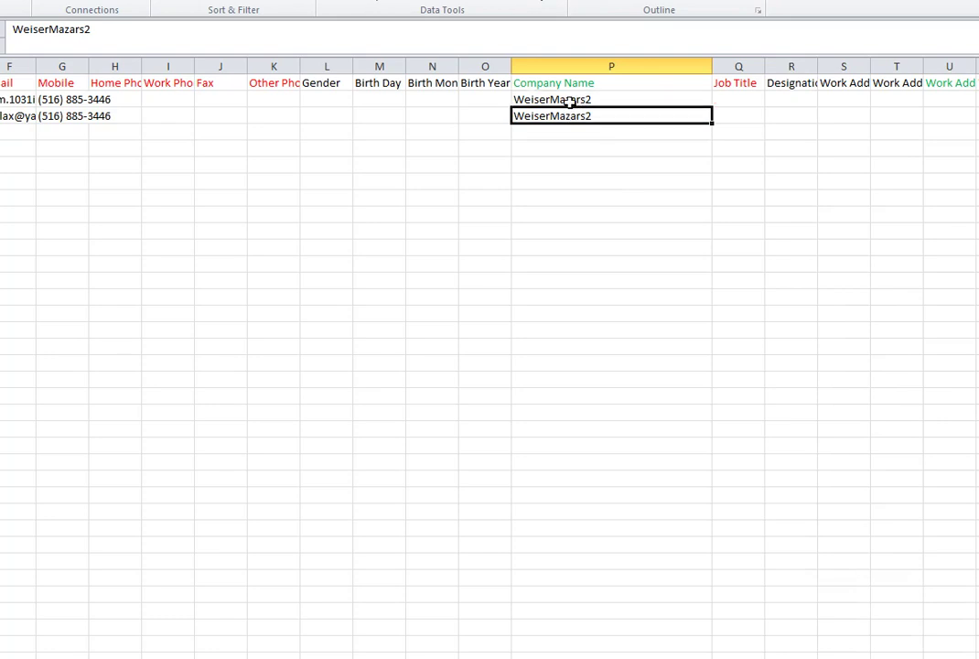
{"action": "left_click", "coordinate": [575, 99]}
{"action": "left_click", "coordinate": [569, 113]}
{"action": "left_click", "coordinate": [569, 100]}
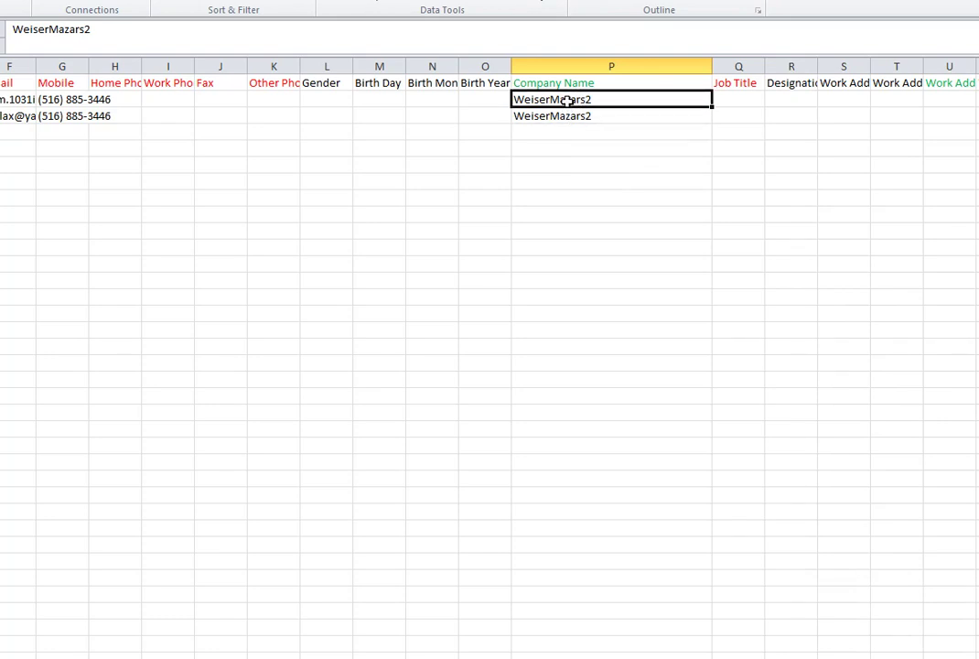
{"action": "left_click", "coordinate": [569, 112]}
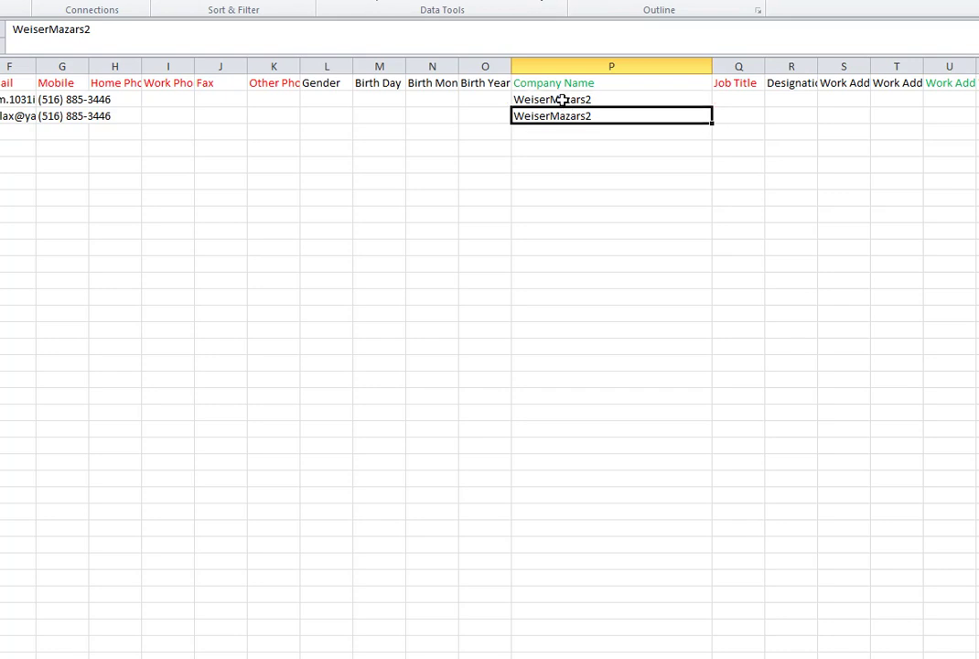
{"action": "left_click", "coordinate": [563, 99]}
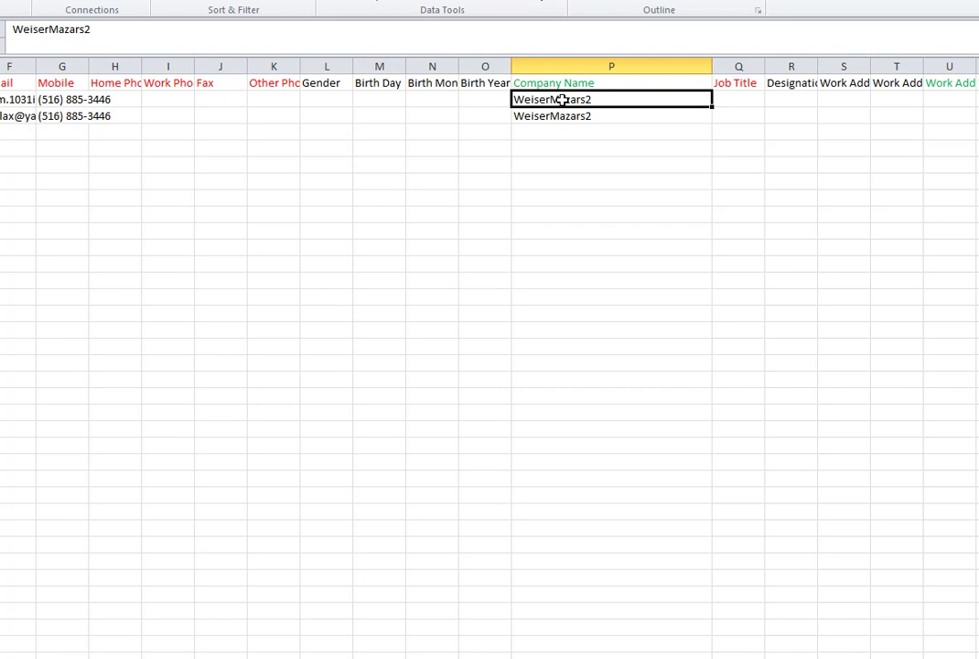
{"action": "left_click", "coordinate": [562, 115]}
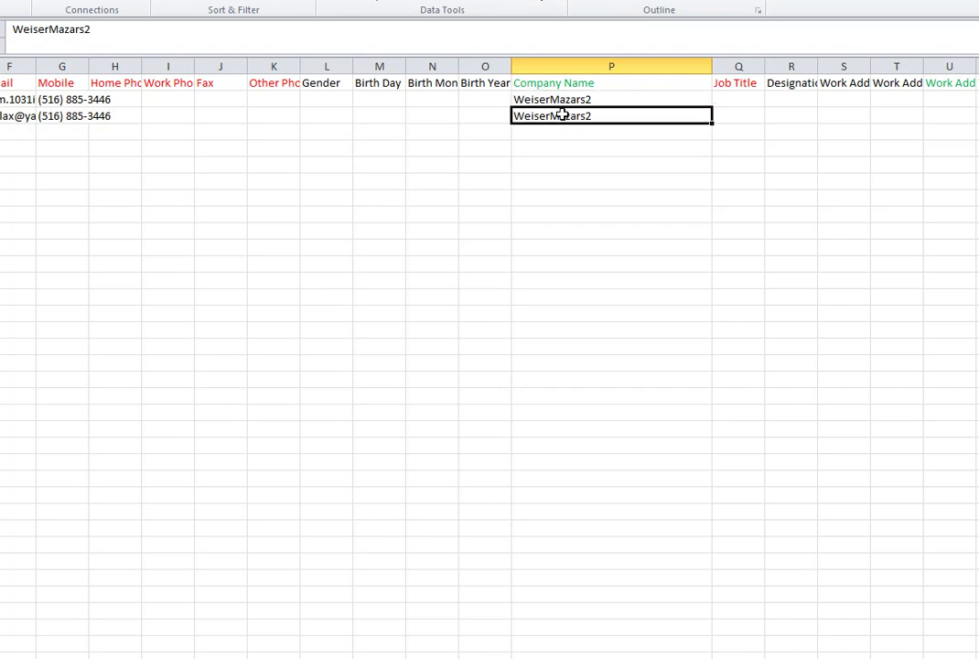